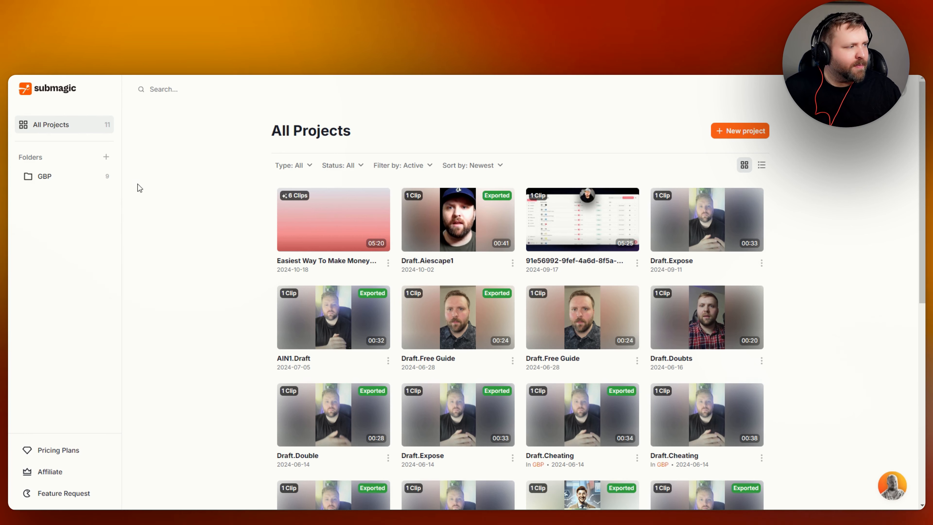
pyautogui.scroll(-1, 260, 329)
pyautogui.scroll(-5, 253, 324)
pyautogui.scroll(5, 243, 319)
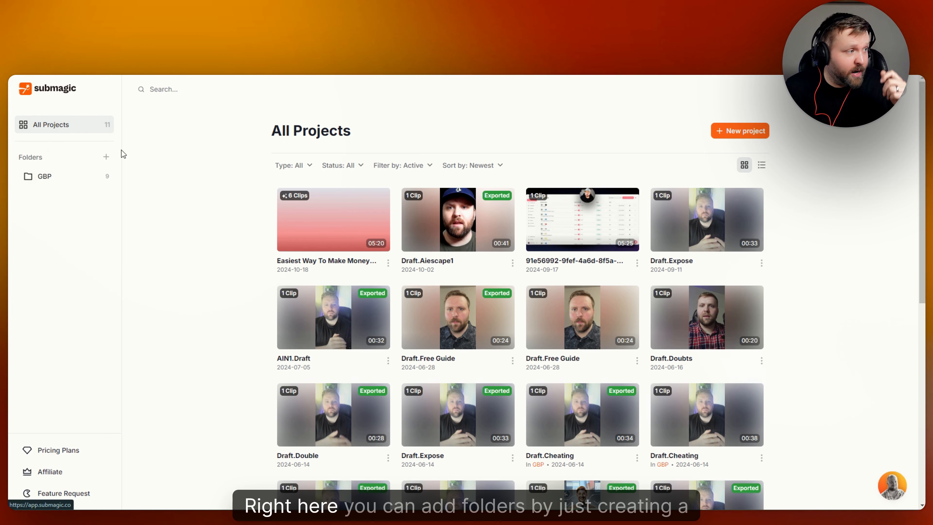
pyautogui.click(106, 157)
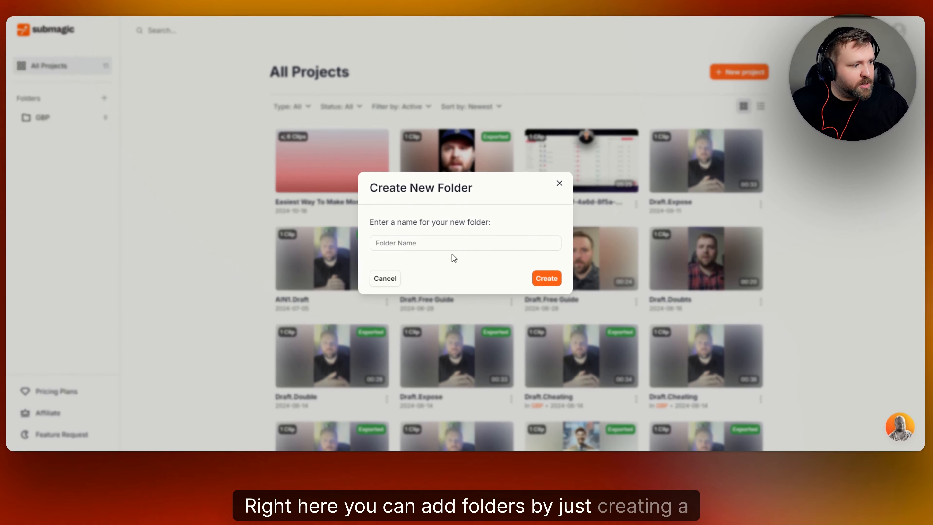
pyautogui.click(463, 302)
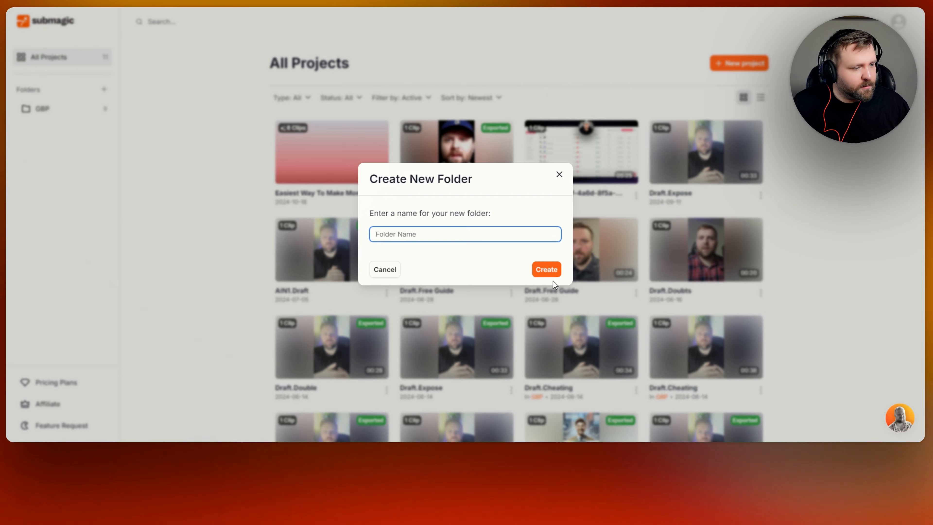
pyautogui.click(559, 180)
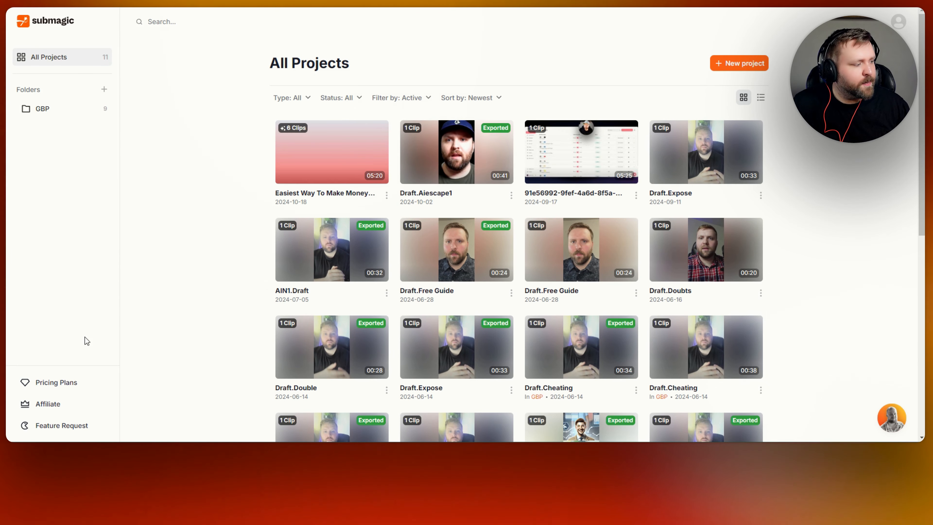
# - Open the pricing plans, compare monthly and yearly billing, then return to All Projects
pyautogui.click(71, 389)
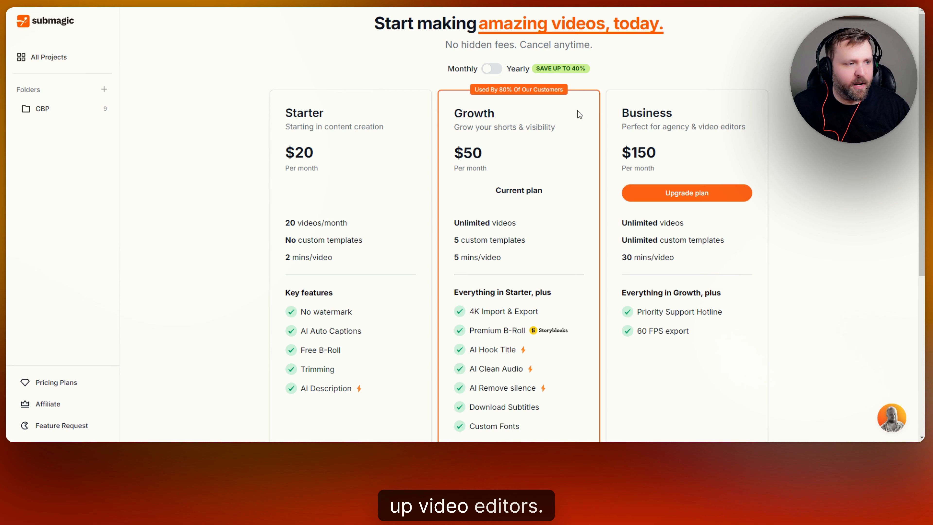
pyautogui.click(496, 69)
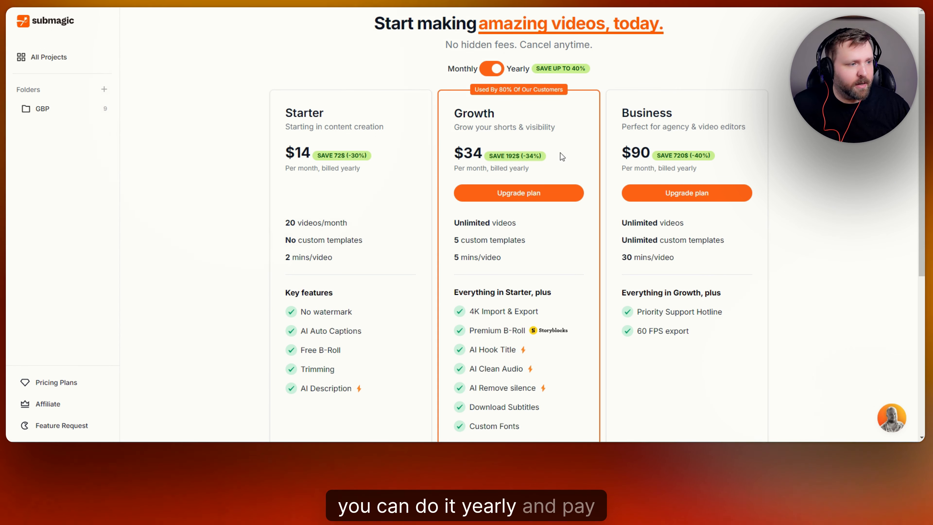
pyautogui.scroll(-5, 566, 169)
pyautogui.scroll(4, 572, 181)
pyautogui.scroll(1, 463, 103)
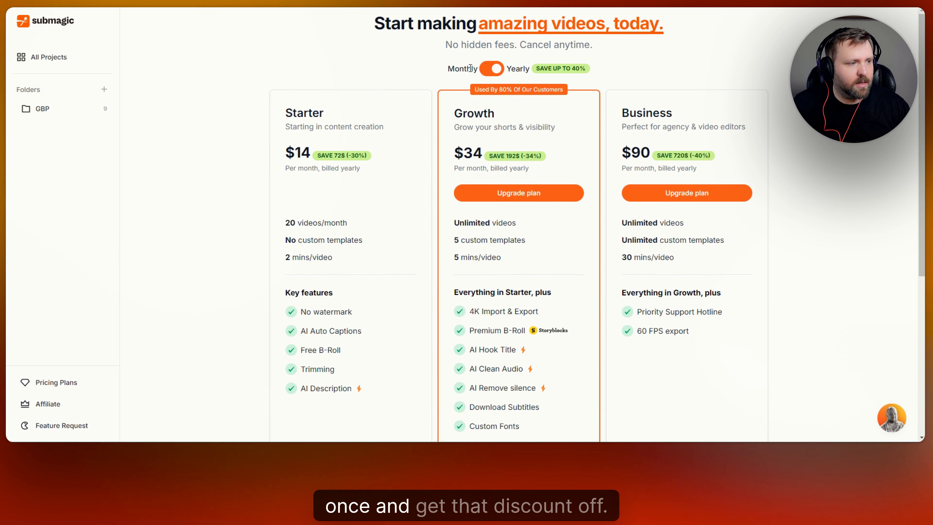
pyautogui.click(493, 73)
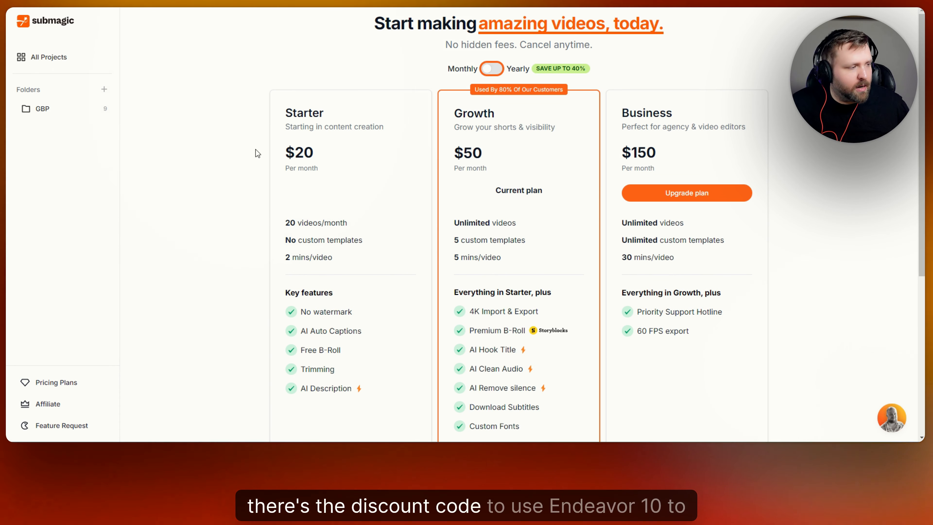
pyautogui.click(61, 59)
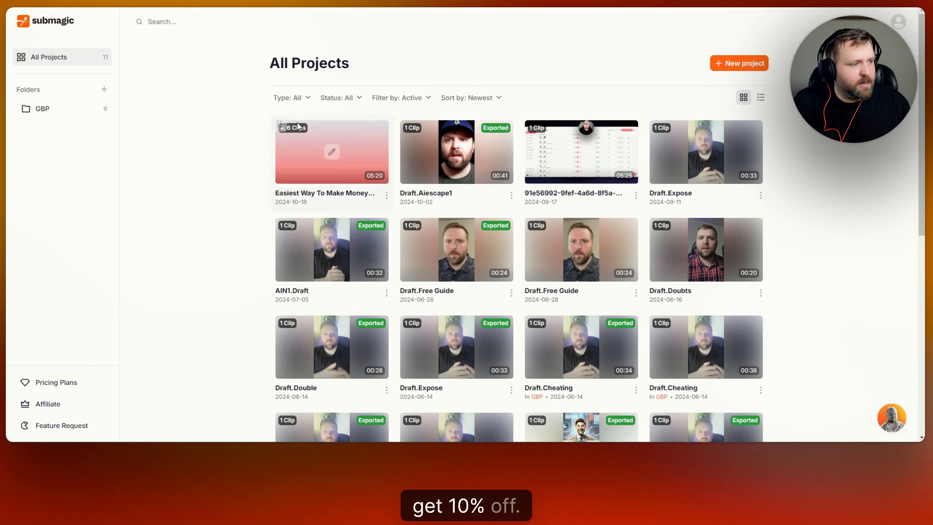
# - Toggle the project list between list view and grid view
pyautogui.moveTo(731, 169)
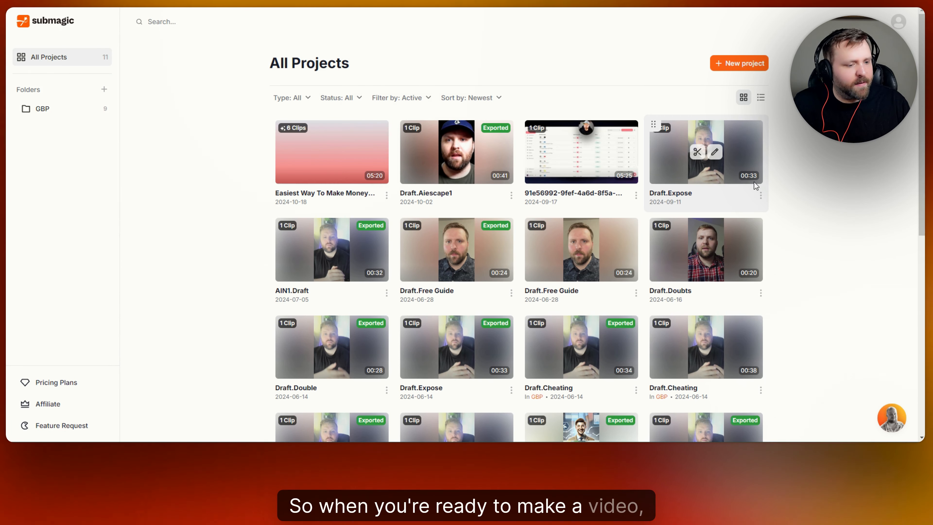
pyautogui.click(762, 99)
pyautogui.click(744, 98)
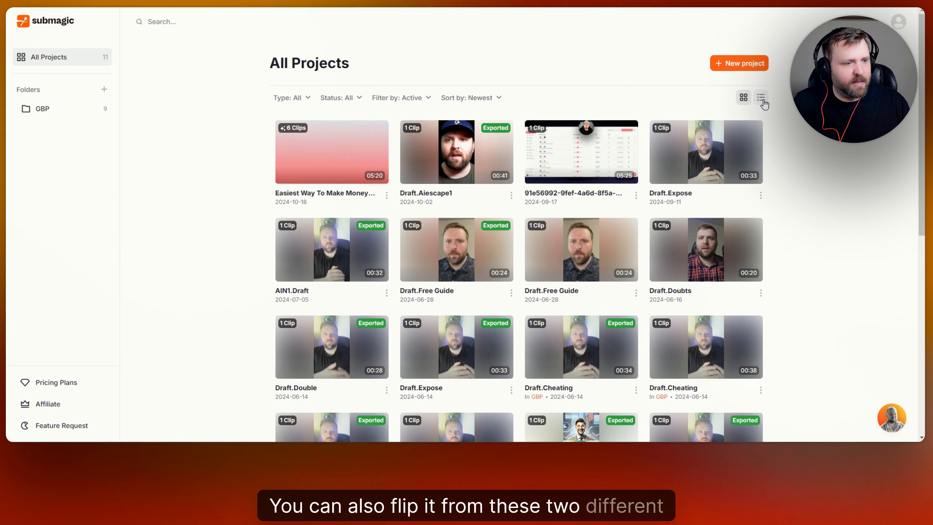
pyautogui.click(761, 97)
pyautogui.click(744, 97)
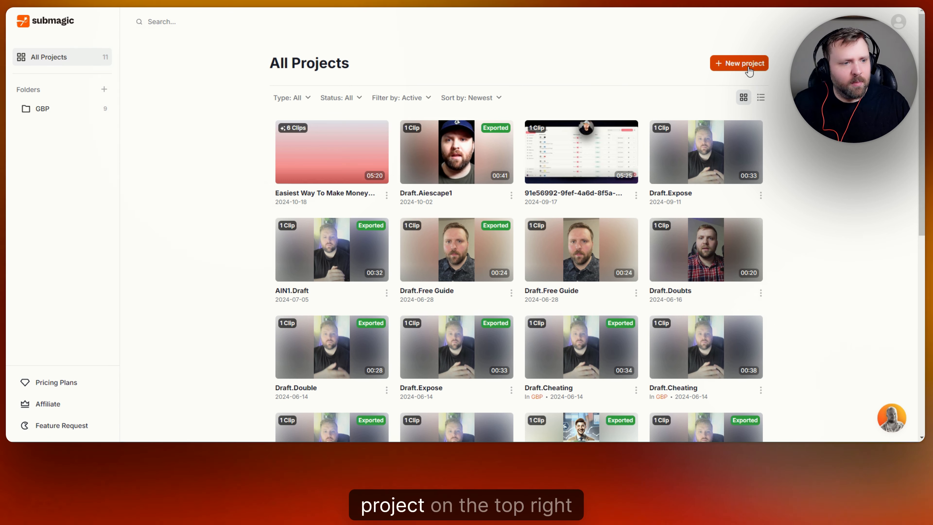
pyautogui.click(742, 63)
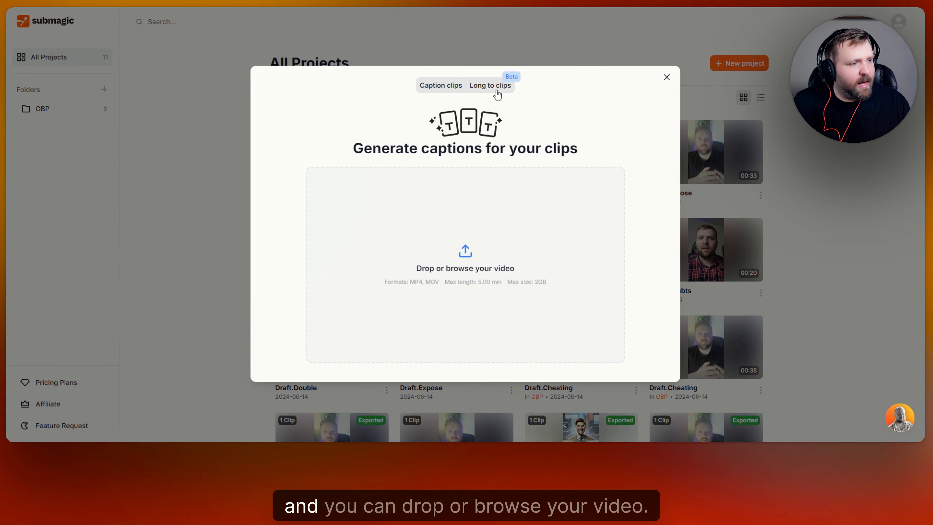
pyautogui.click(465, 257)
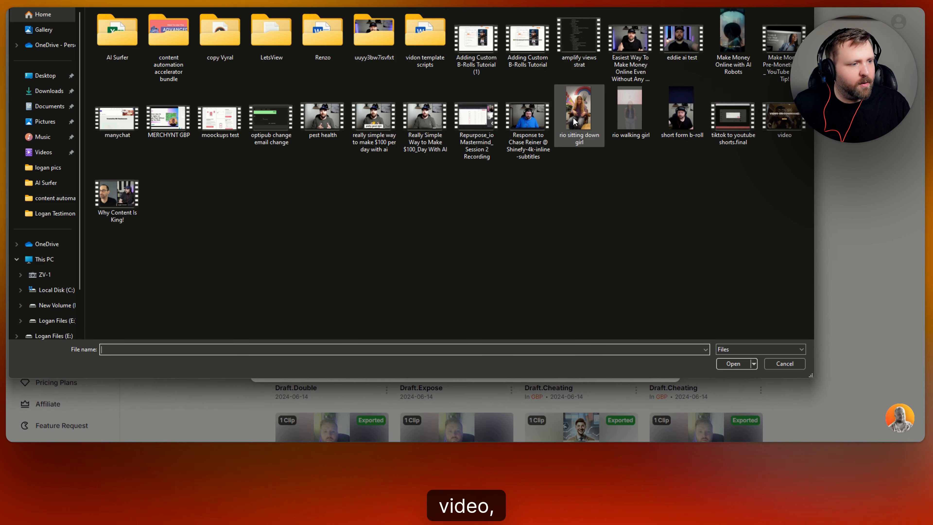
pyautogui.click(575, 116)
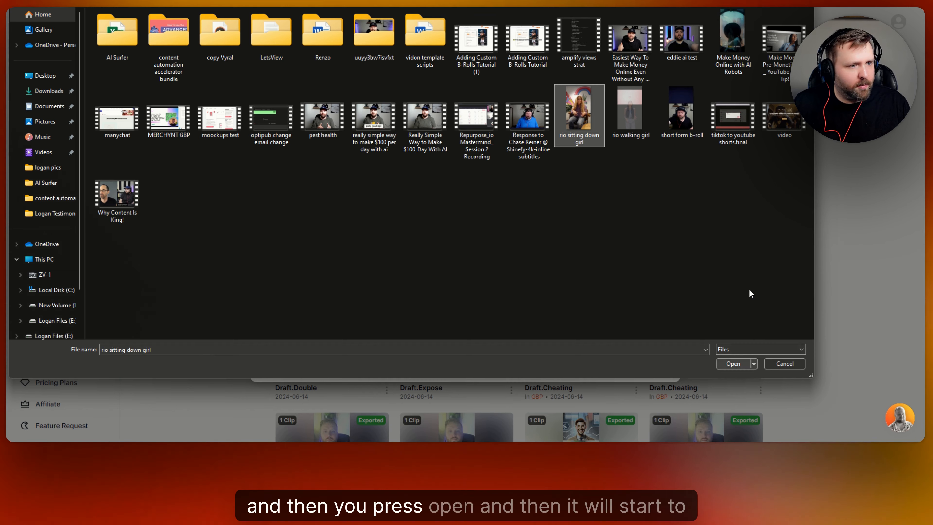
pyautogui.click(736, 367)
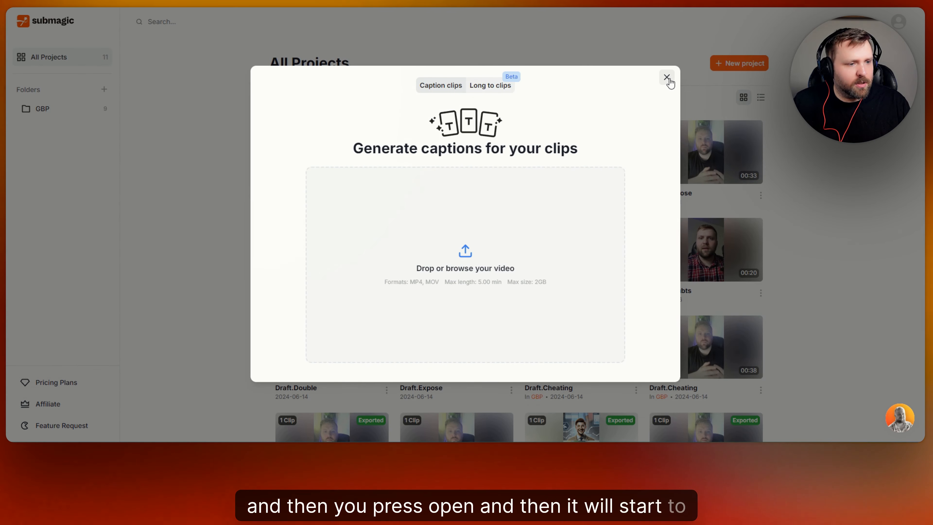
pyautogui.click(667, 77)
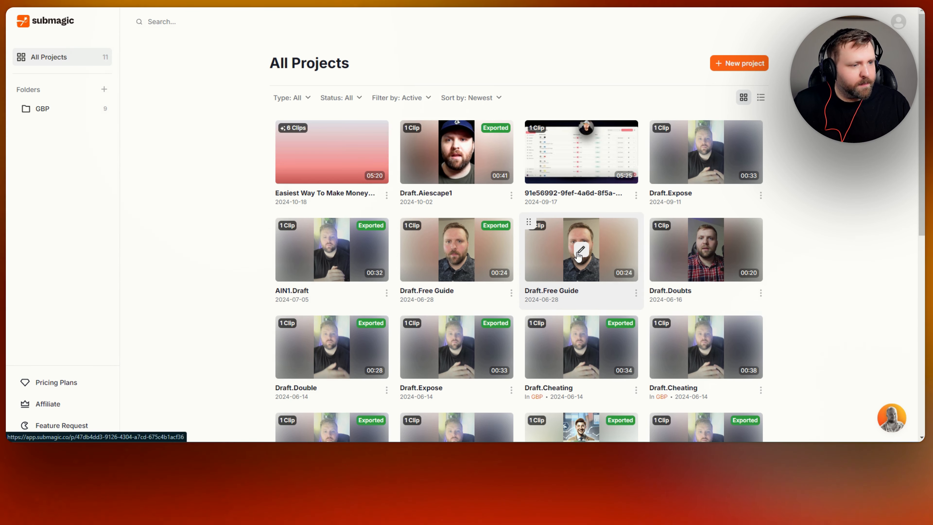
# - Create a new caption project by uploading the video rio sitting down girl in English
pyautogui.click(739, 63)
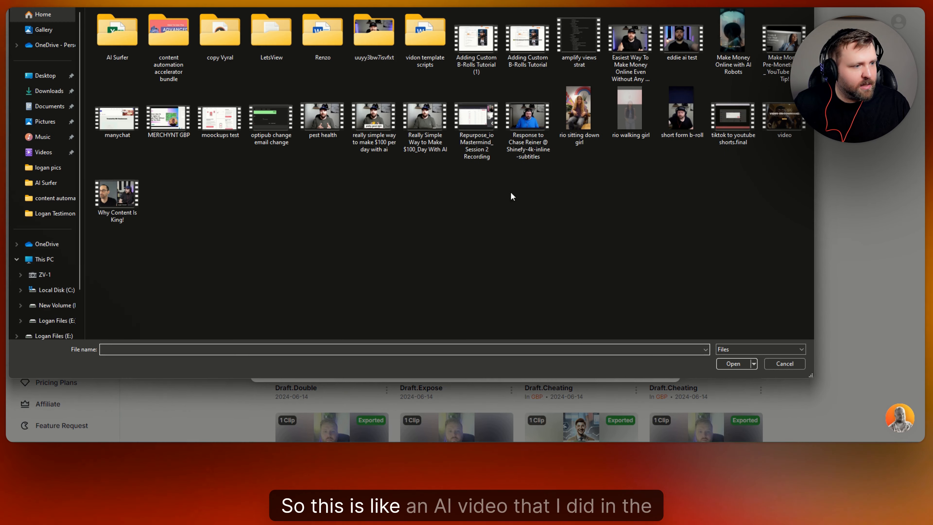
pyautogui.click(580, 114)
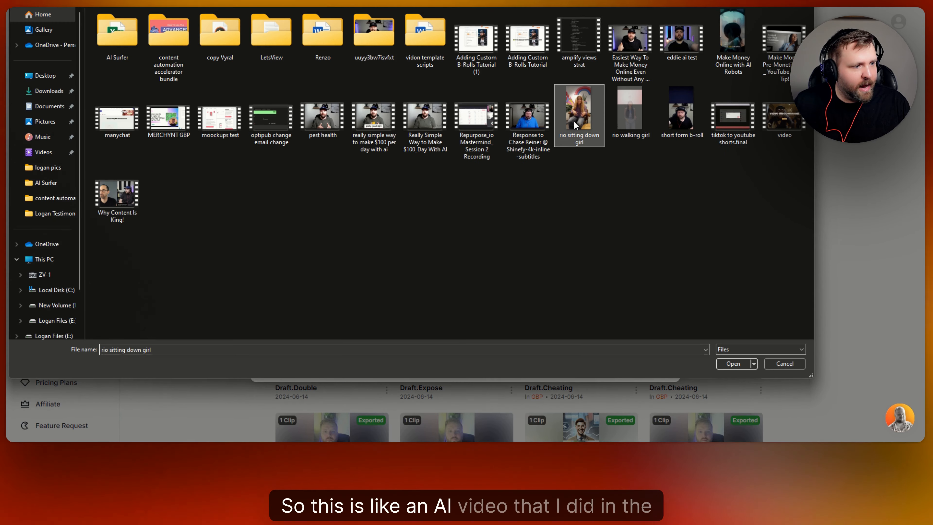
pyautogui.click(731, 364)
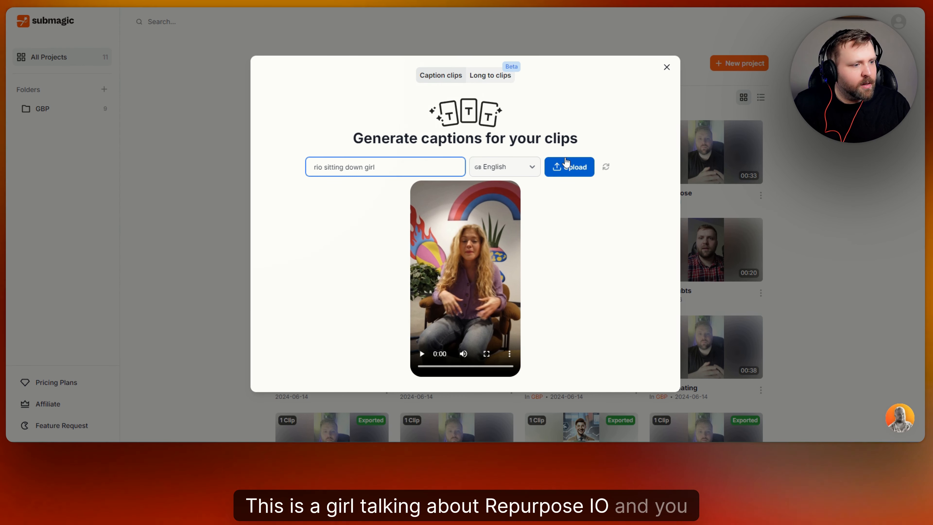
pyautogui.click(578, 170)
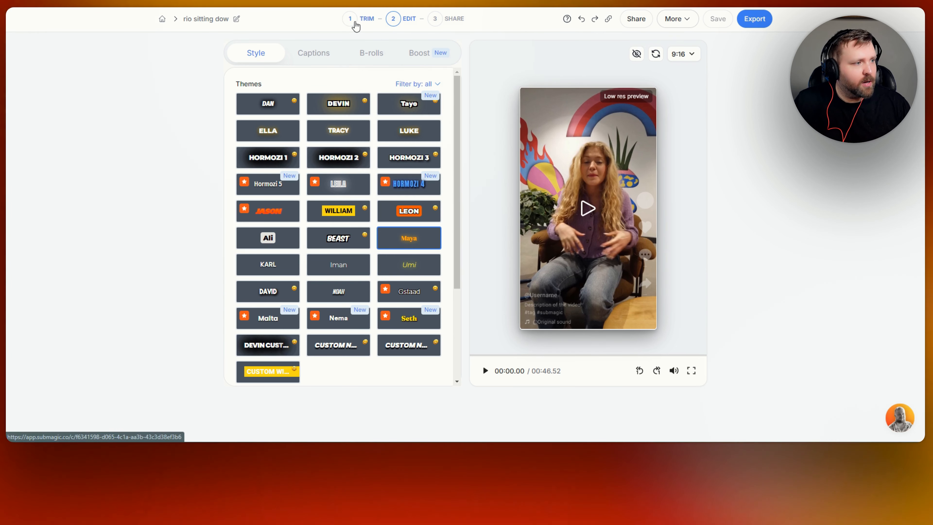
# - Open the Trim stage and remove the 4 detected silences from the video
pyautogui.click(356, 25)
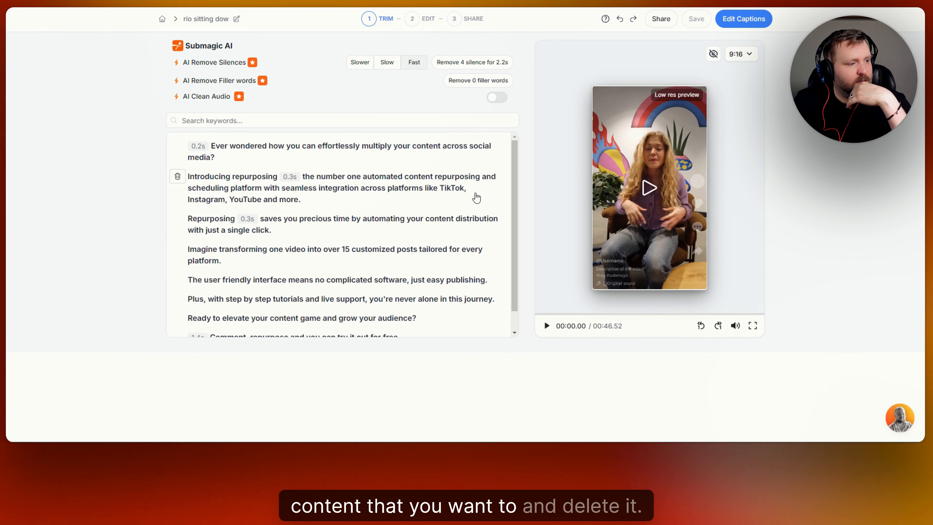
pyautogui.scroll(-2, 400, 209)
pyautogui.scroll(2, 400, 204)
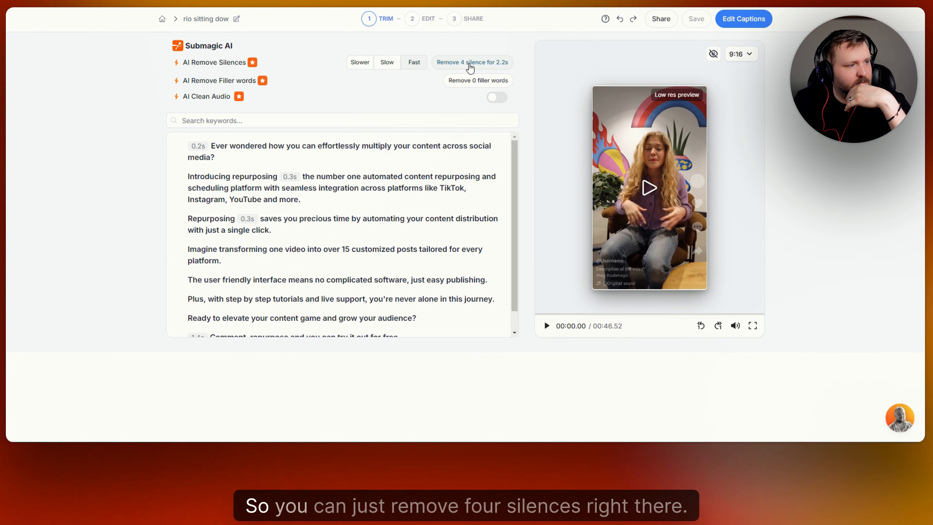
pyautogui.click(470, 63)
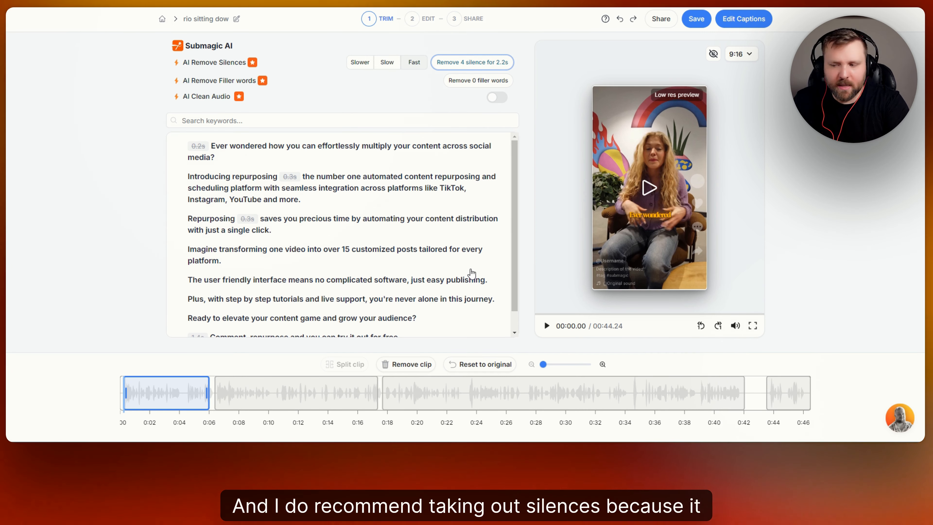
# - Turn on AI Clean Audio for the video
pyautogui.scroll(-1, 395, 244)
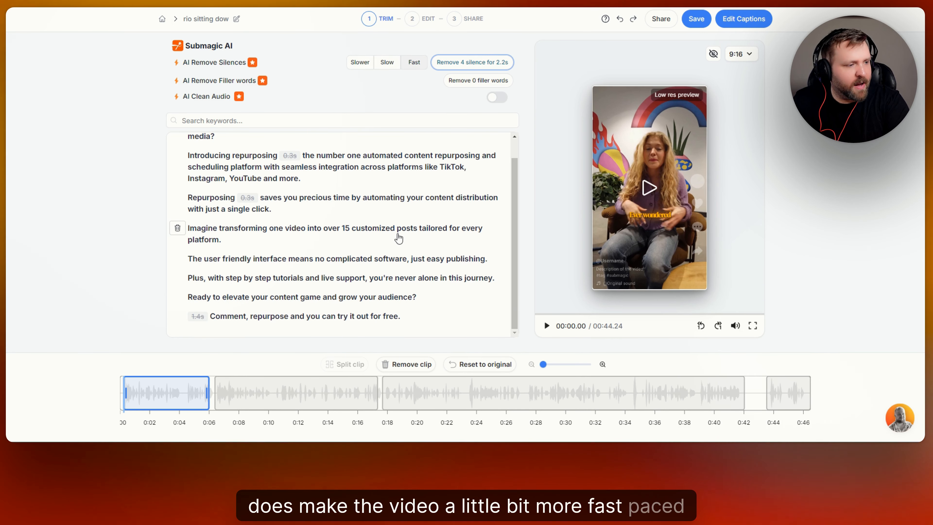
pyautogui.scroll(1, 400, 235)
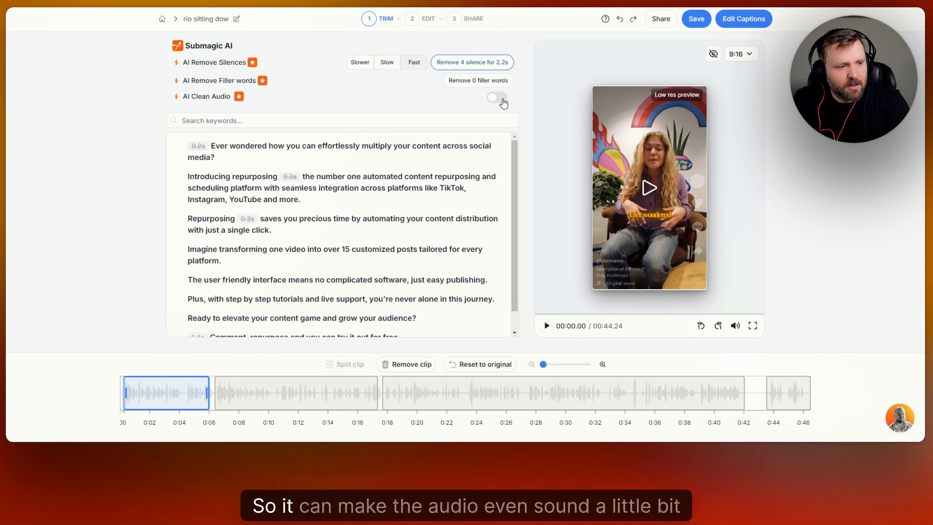
pyautogui.click(502, 102)
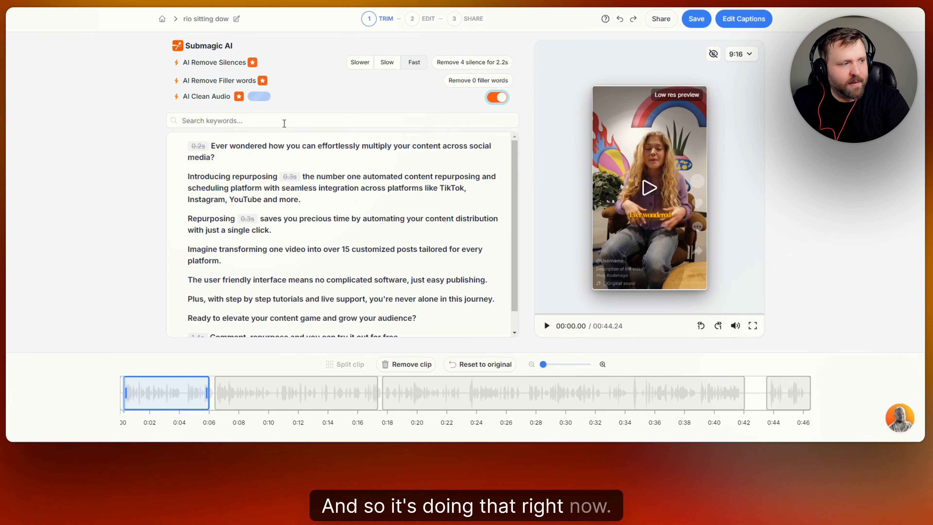
# - Search the transcript keywords for precious, then clear the search
pyautogui.click(284, 122)
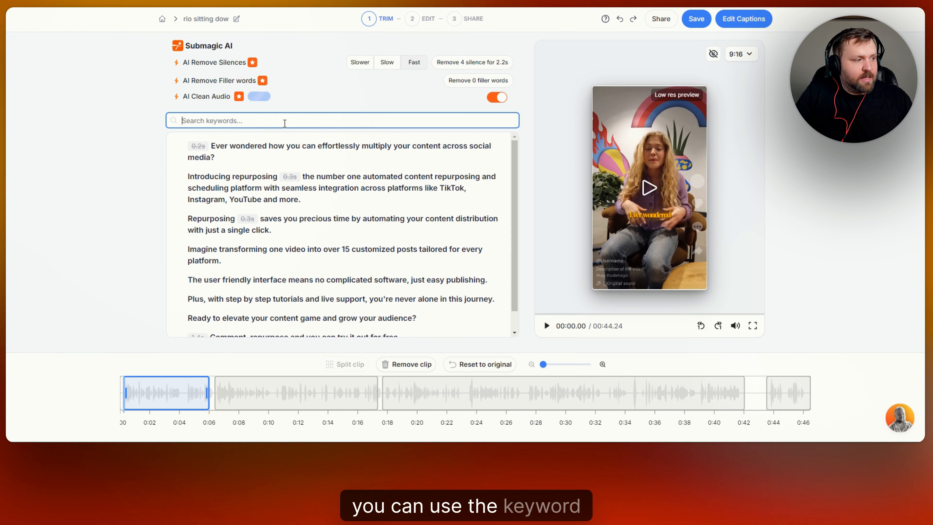
pyautogui.write('pr')
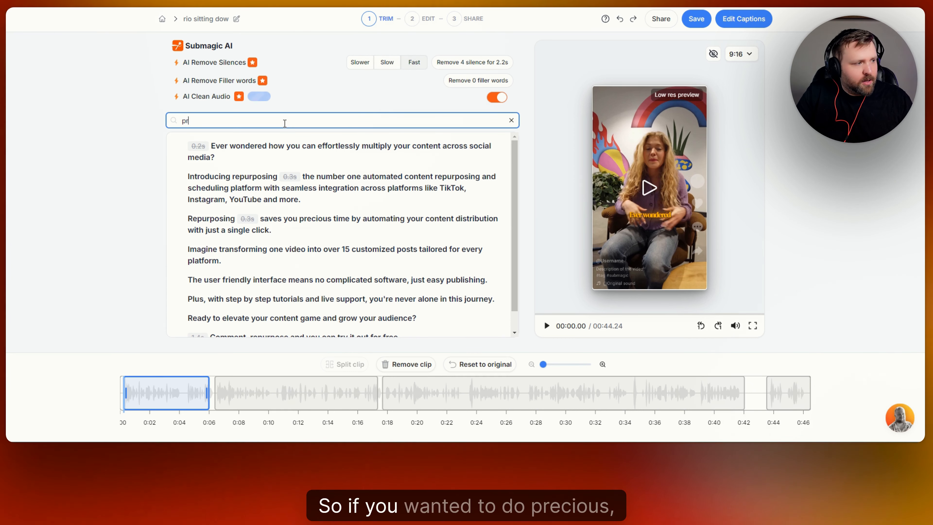
pyautogui.write('ecious')
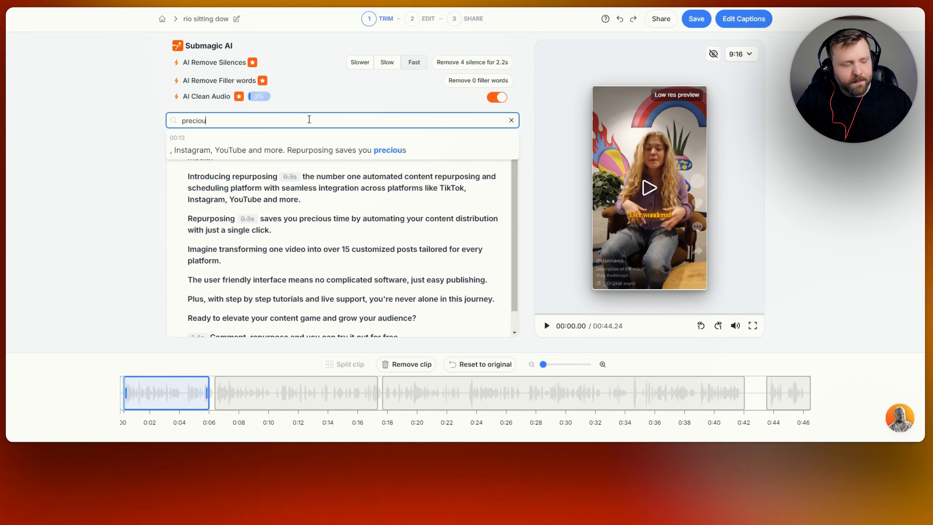
pyautogui.press('BackSpace')
pyautogui.press('BackSpace')
pyautogui.press('BackSpace')
pyautogui.press('BackSpace')
pyautogui.press('BackSpace')
pyautogui.press('BackSpace')
pyautogui.press('BackSpace')
pyautogui.press('BackSpace')
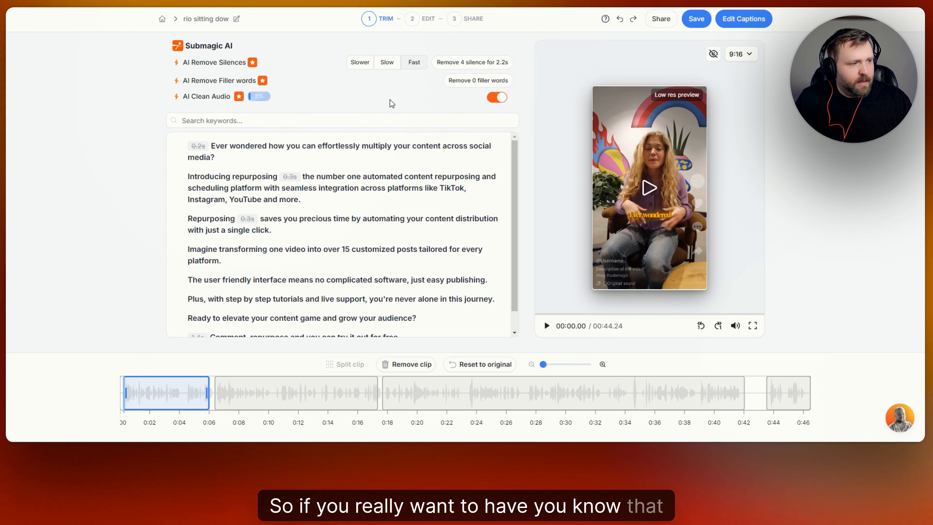
# - Turn AI Clean Audio back off
pyautogui.click(497, 97)
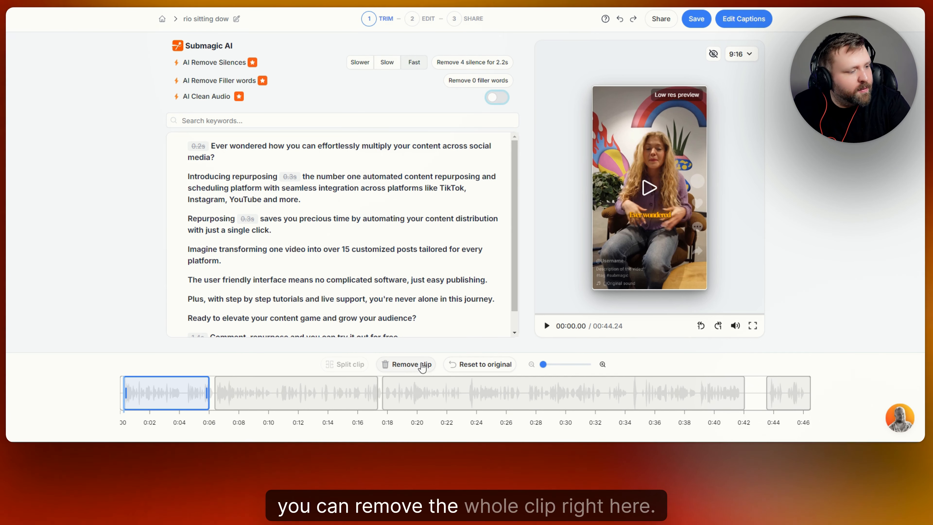
# - Select the second clip on the timeline and open the aspect-ratio options
pyautogui.click(240, 393)
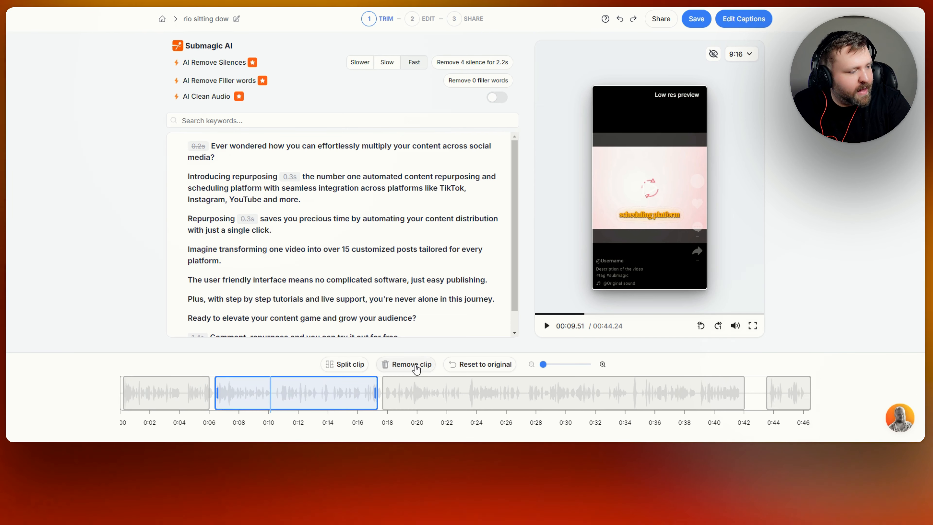
pyautogui.click(304, 400)
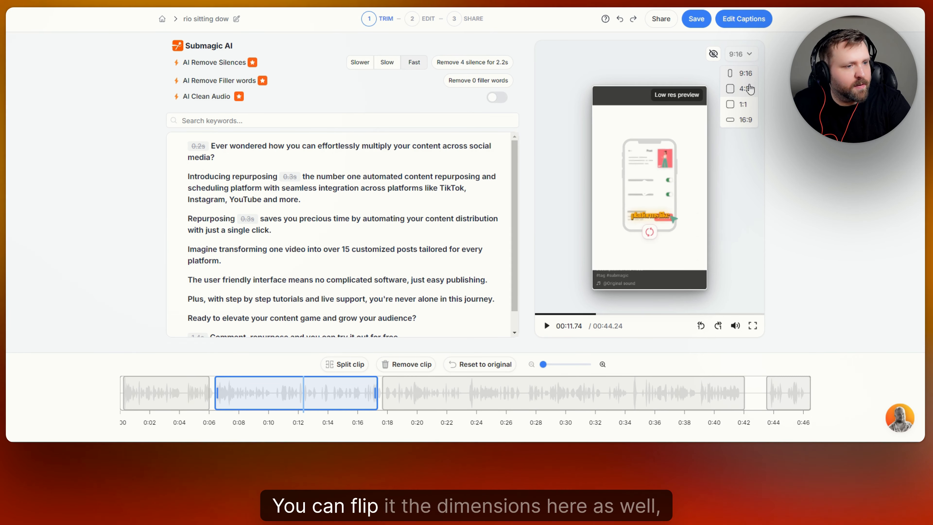
pyautogui.click(750, 61)
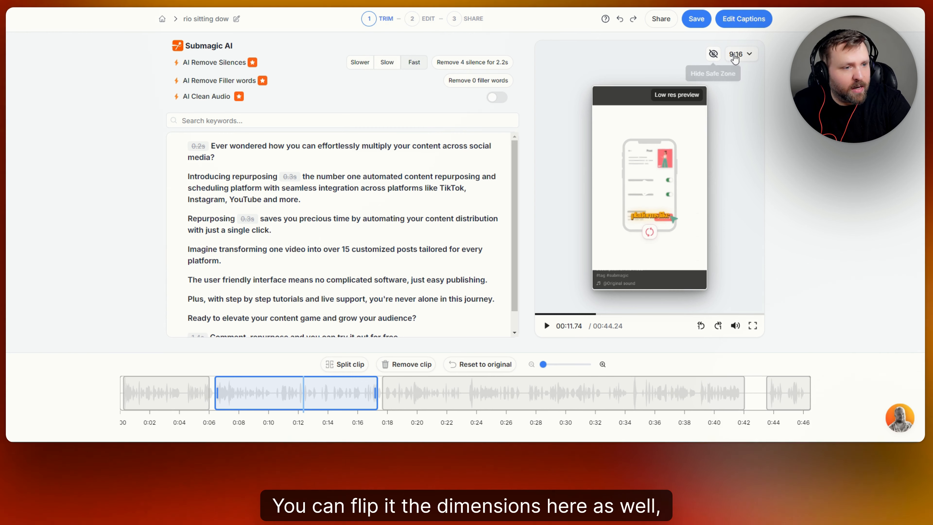
# - Switch the video's aspect ratio to 16:9, then back to 9:16
pyautogui.click(738, 54)
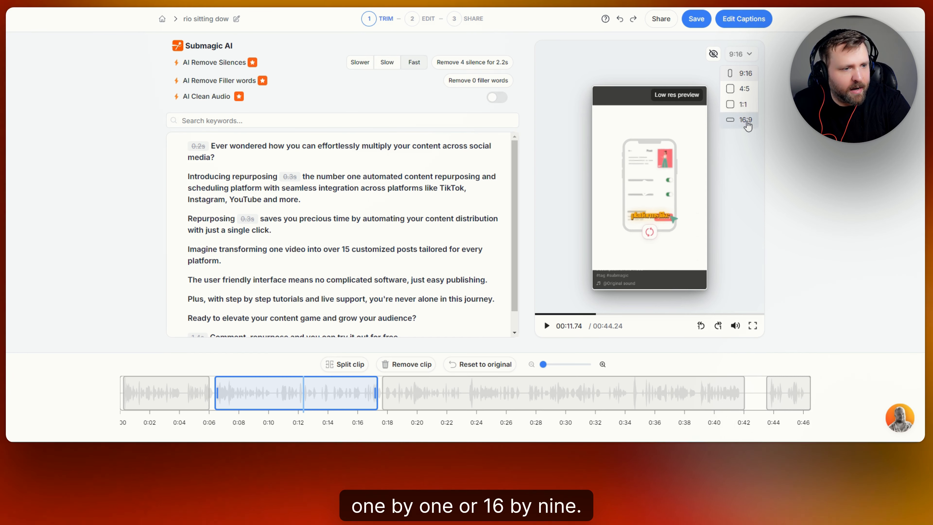
pyautogui.click(746, 127)
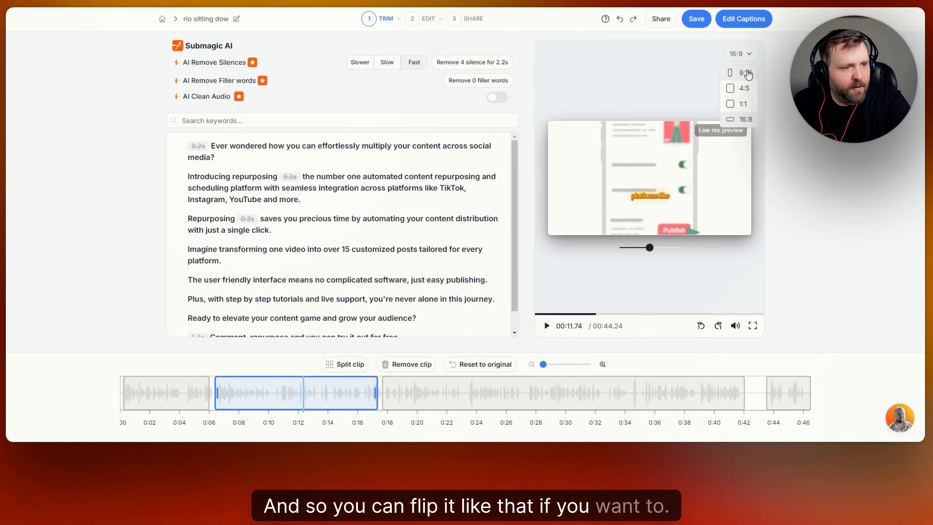
pyautogui.click(743, 73)
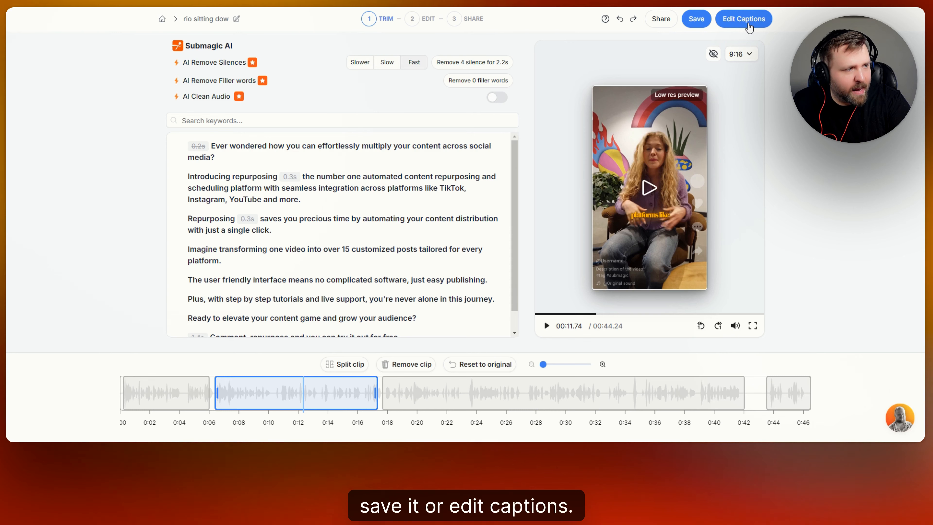
# - Proceed to caption editing and apply the Hormozi 1, Hormozi 2 and Hormozi 3 themes in turn
pyautogui.click(747, 20)
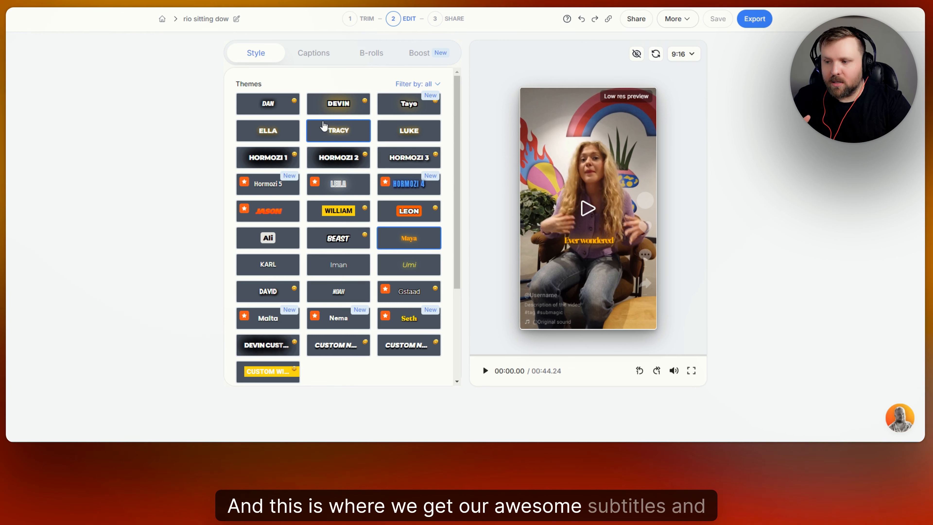
pyautogui.click(261, 160)
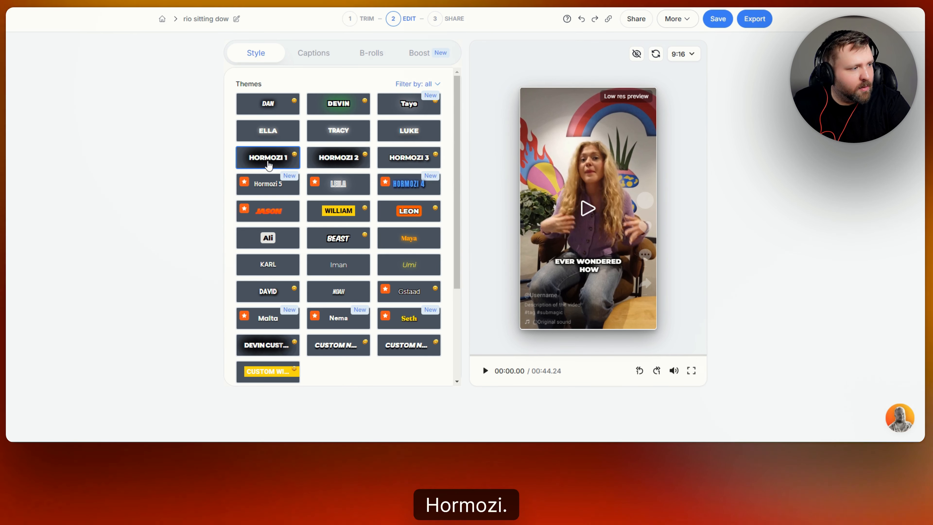
pyautogui.click(343, 161)
pyautogui.click(413, 160)
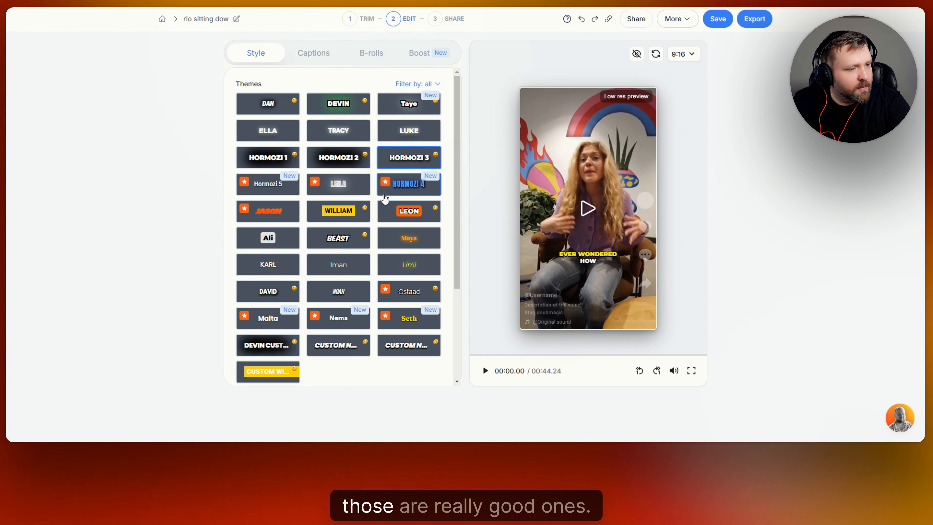
# - Preview playback with the Hormozi 2 theme, then with the Hormozi 3 theme
pyautogui.click(356, 165)
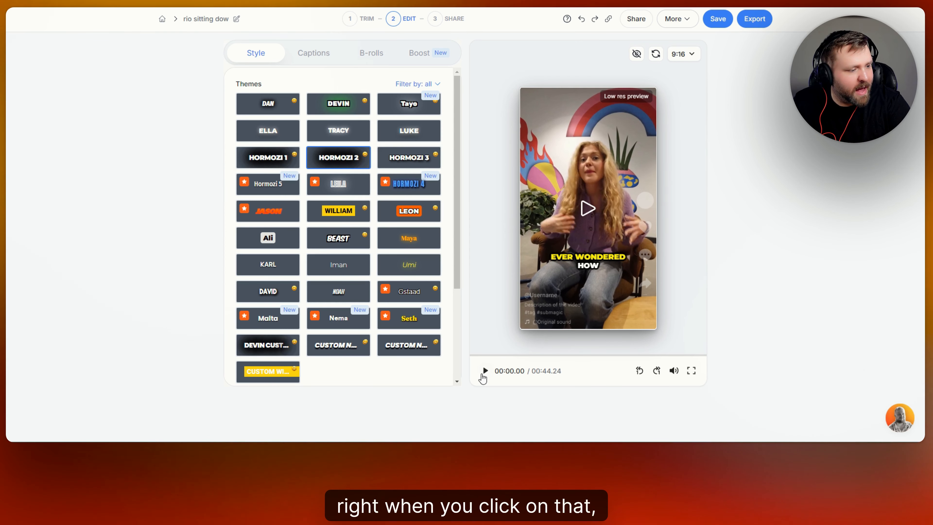
pyautogui.click(485, 372)
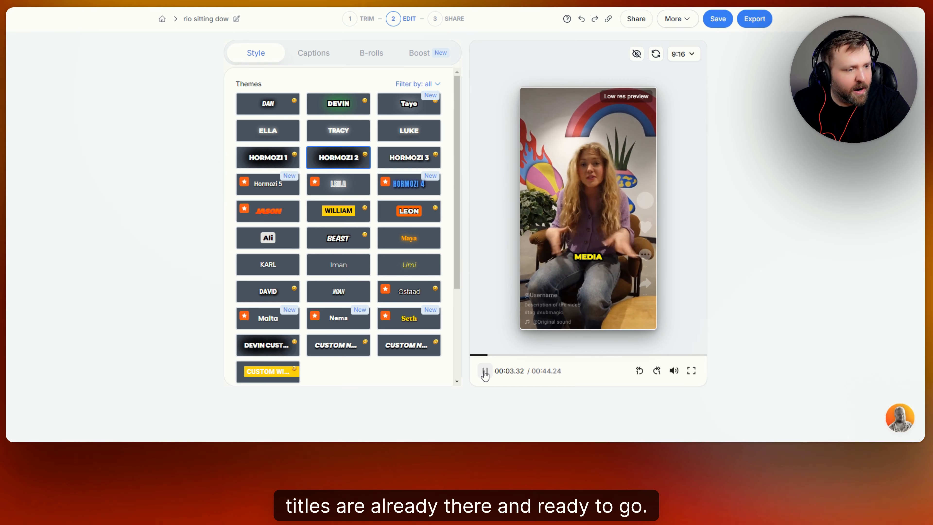
pyautogui.click(485, 372)
pyautogui.click(409, 157)
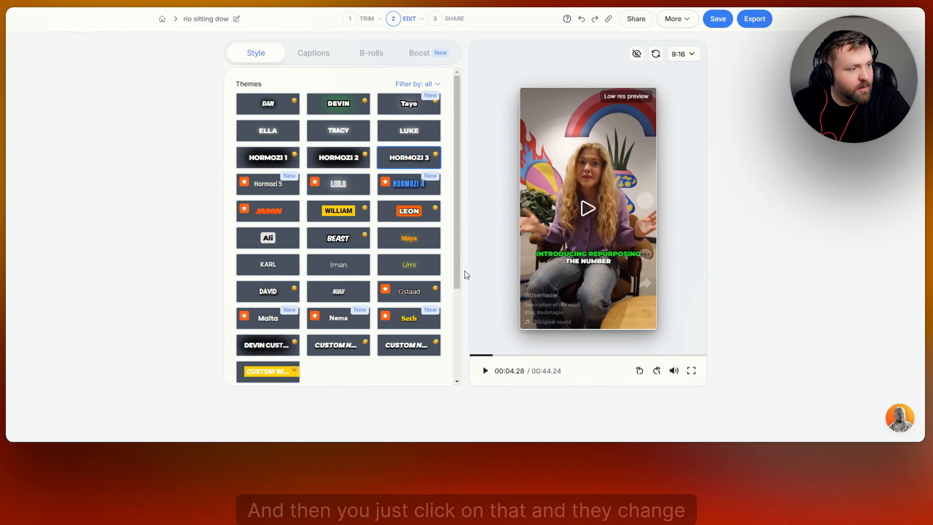
pyautogui.click(484, 371)
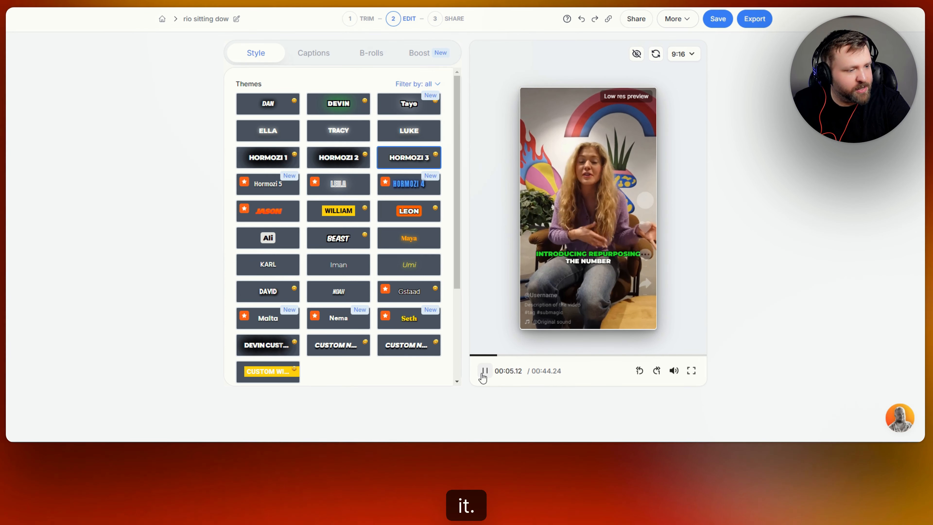
pyautogui.click(484, 371)
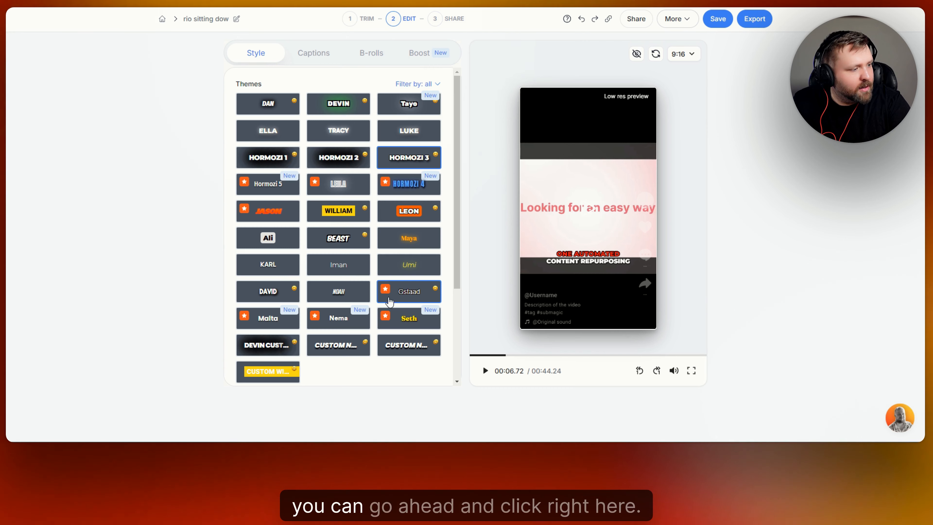
# - Try the Ali, Hormozi 4, Hormozi 5, Seth and Malta caption themes
pyautogui.click(264, 247)
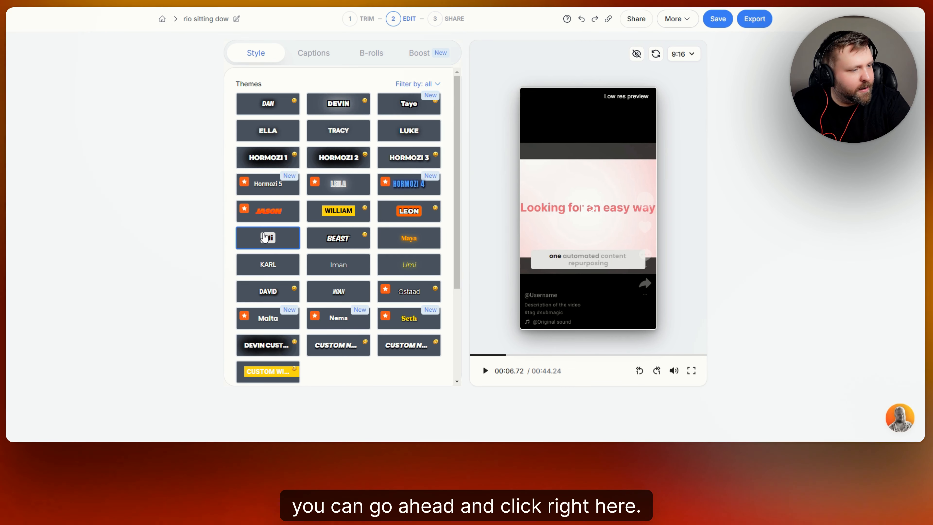
pyautogui.click(486, 371)
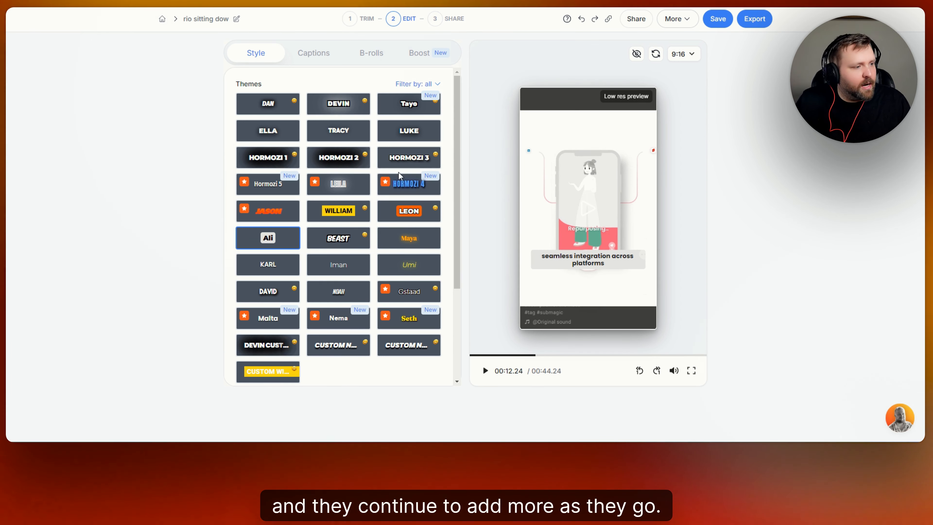
pyautogui.click(415, 189)
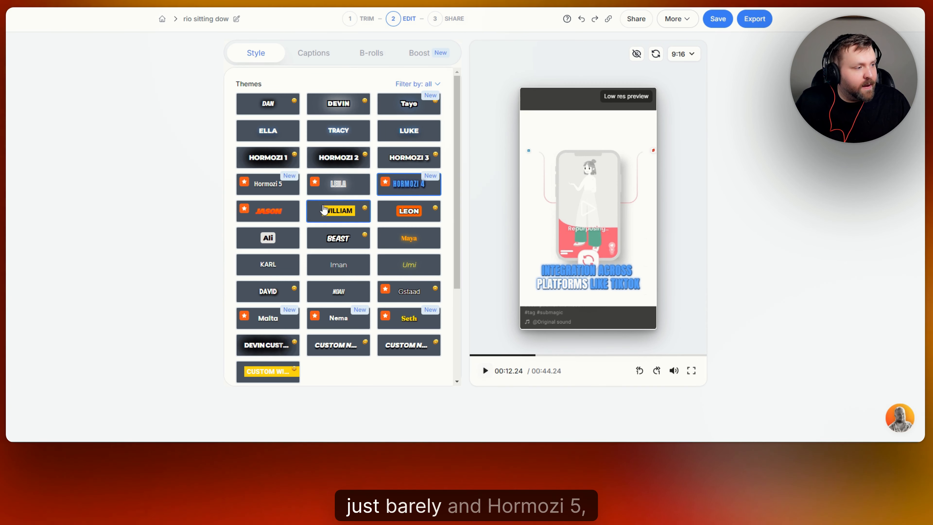
pyautogui.click(262, 191)
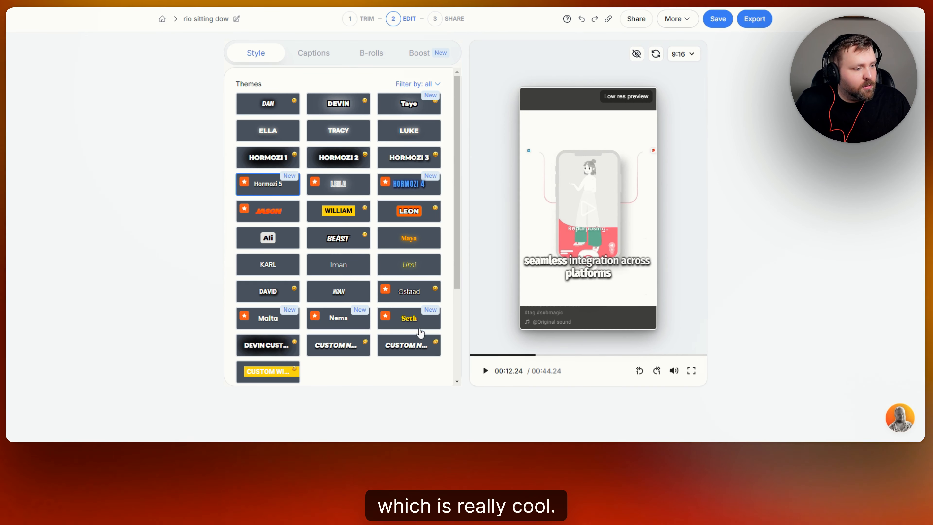
pyautogui.click(409, 323)
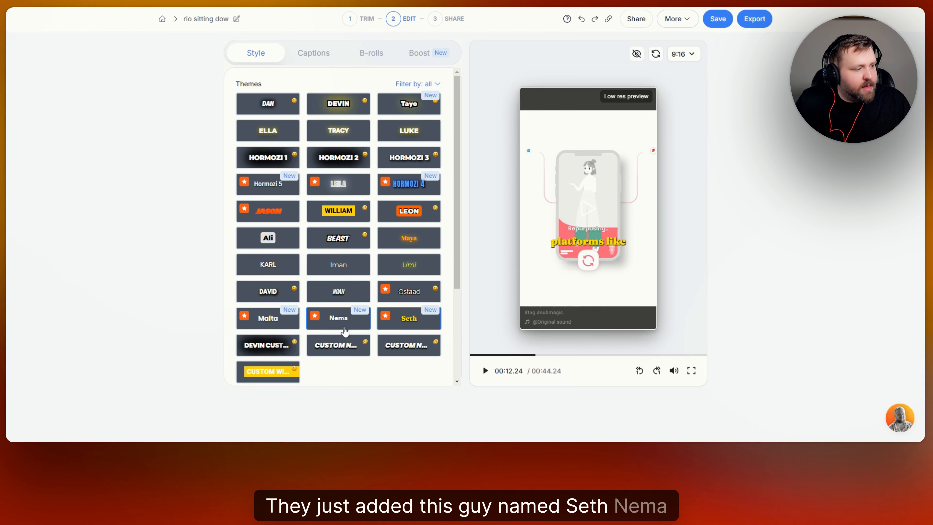
pyautogui.click(267, 318)
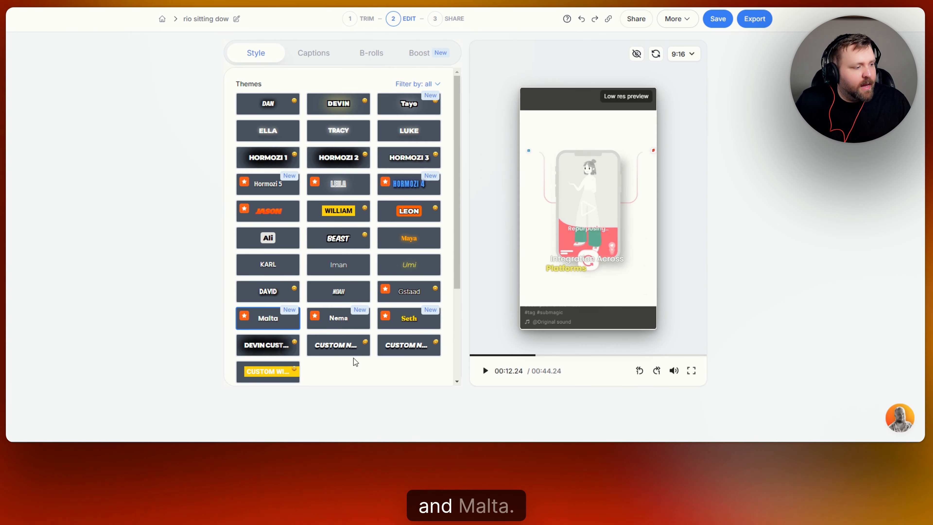
# - Open the Malta theme's text colour picker and close it without changes
pyautogui.scroll(-3, 400, 237)
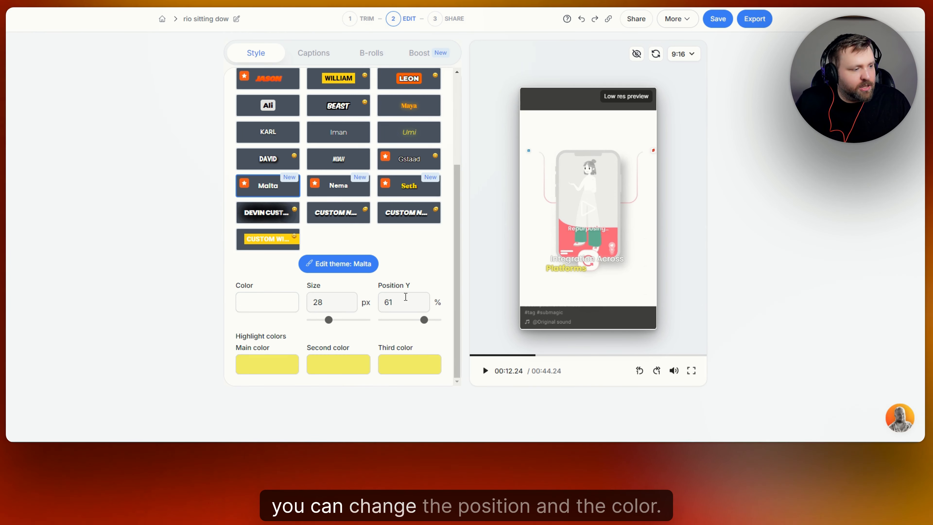
pyautogui.click(284, 312)
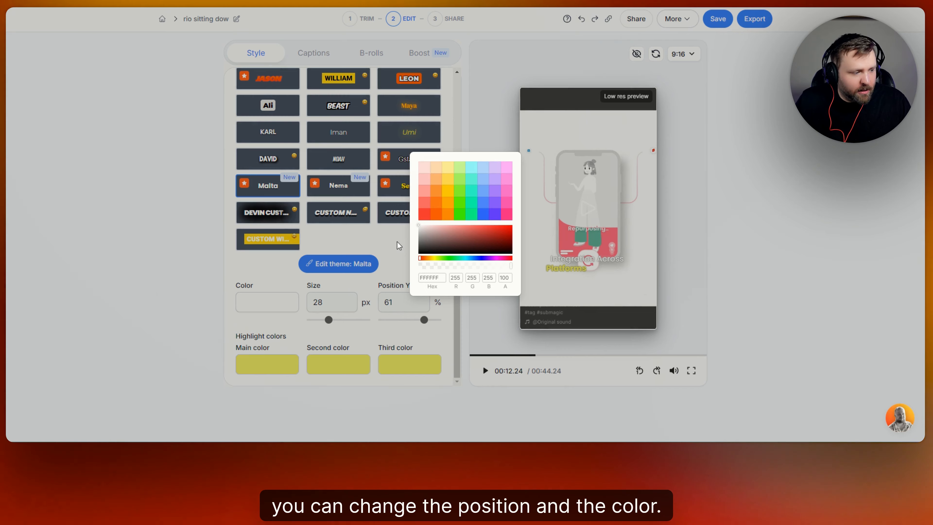
pyautogui.click(285, 353)
# - Select the Leon theme and change its main highlight colour to blue 5588FF
pyautogui.scroll(3, 396, 202)
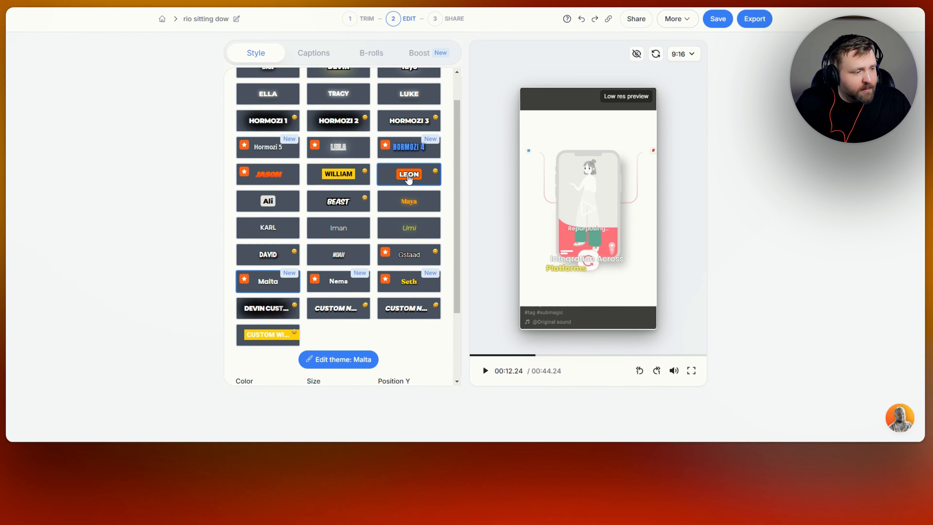
pyautogui.click(406, 175)
pyautogui.scroll(-3, 386, 302)
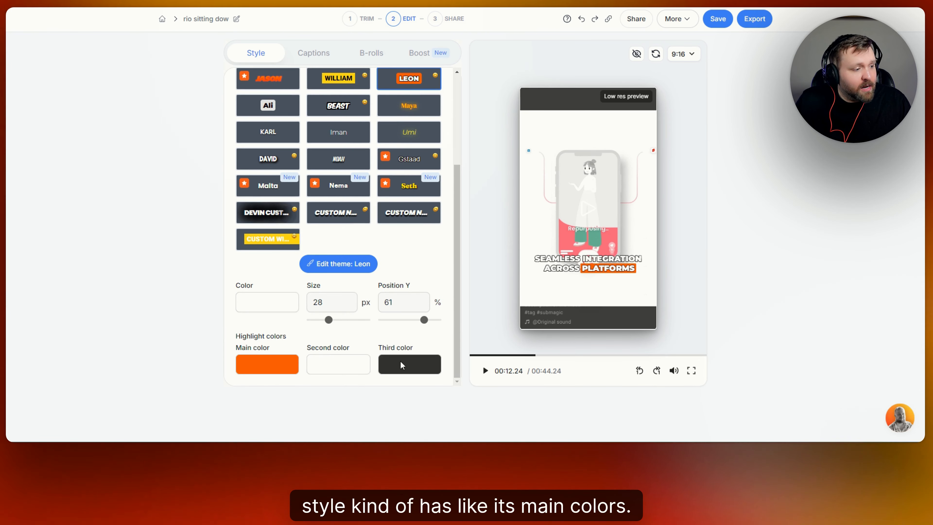
pyautogui.click(291, 368)
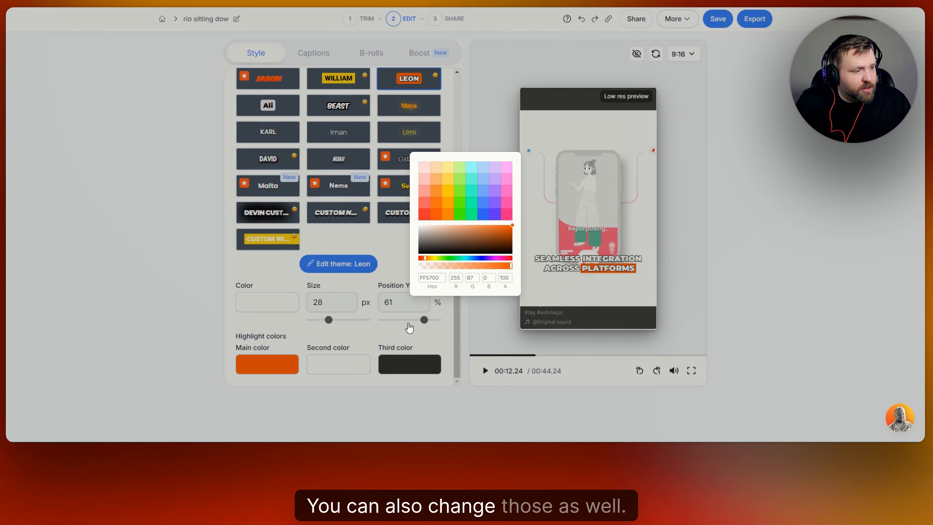
pyautogui.click(484, 206)
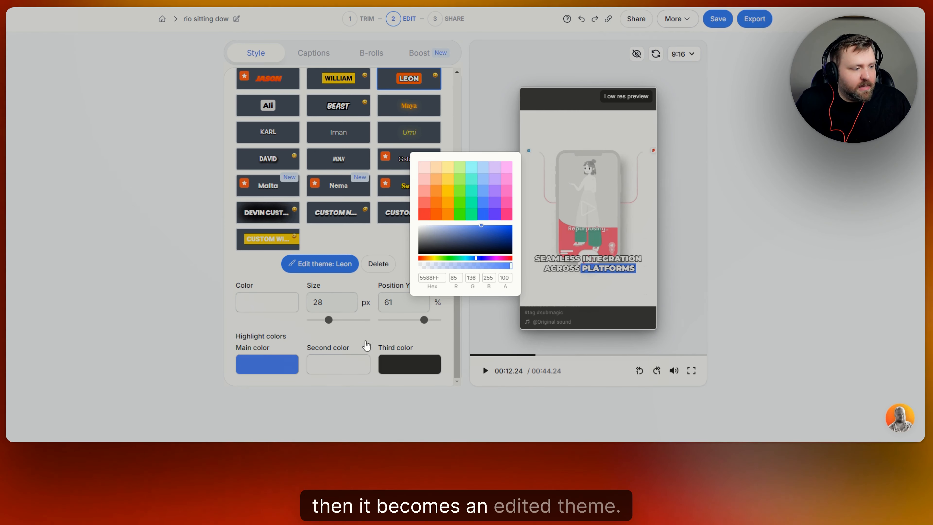
pyautogui.click(372, 236)
# - Apply the William theme and preview it with a short playback
pyautogui.scroll(4, 409, 248)
pyautogui.scroll(-4, 426, 262)
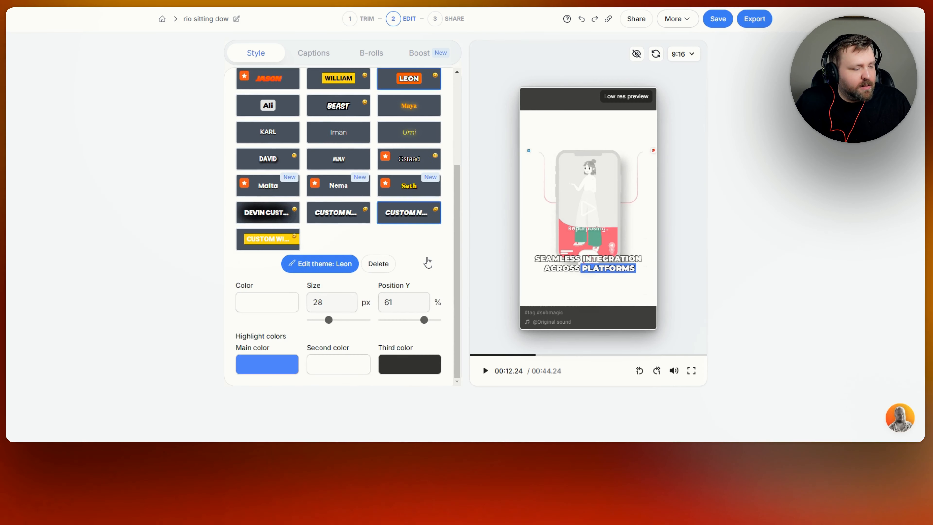
pyautogui.scroll(4, 410, 262)
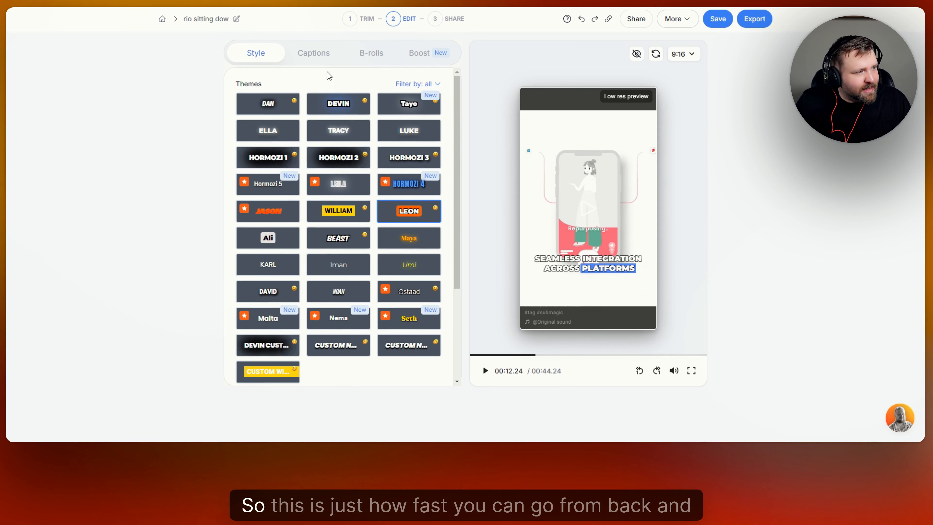
pyautogui.click(345, 212)
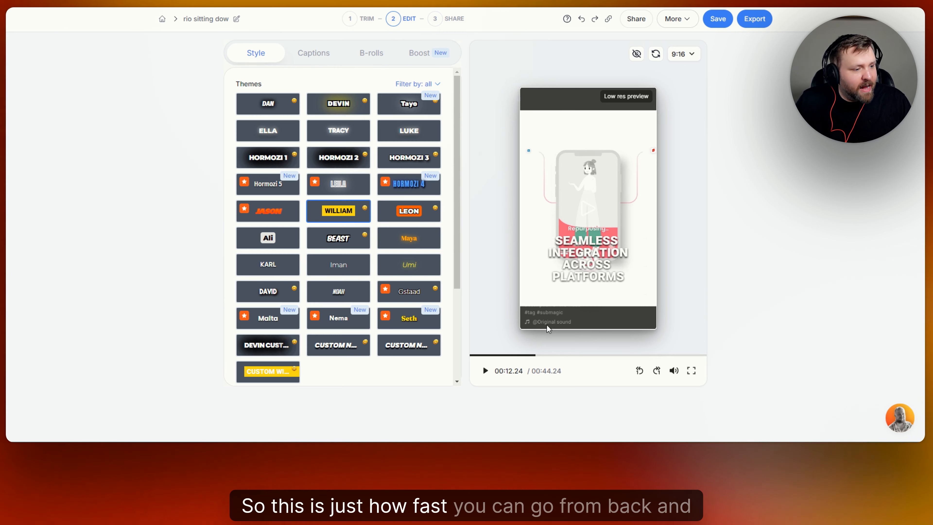
pyautogui.click(482, 377)
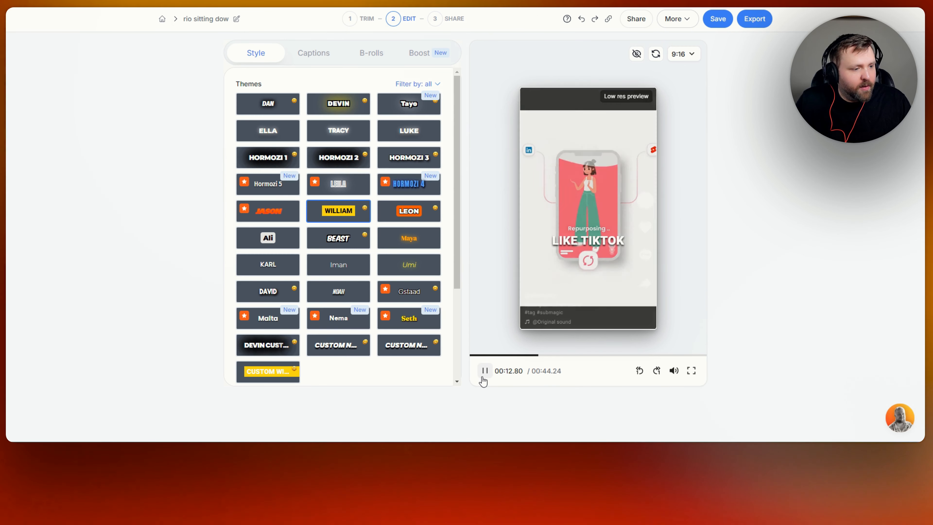
pyautogui.click(483, 377)
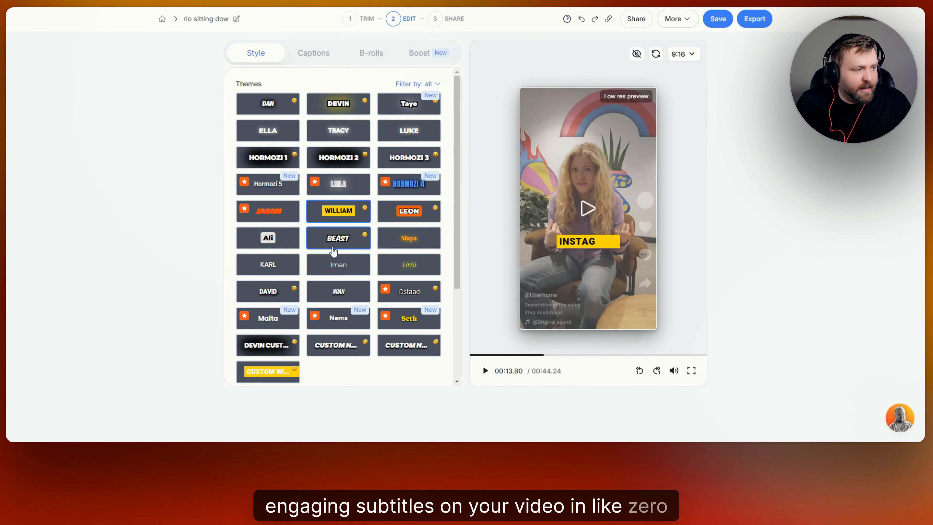
# - Open the Captions tab and scroll through the caption lines
pyautogui.scroll(-5, 339, 275)
pyautogui.scroll(5, 341, 270)
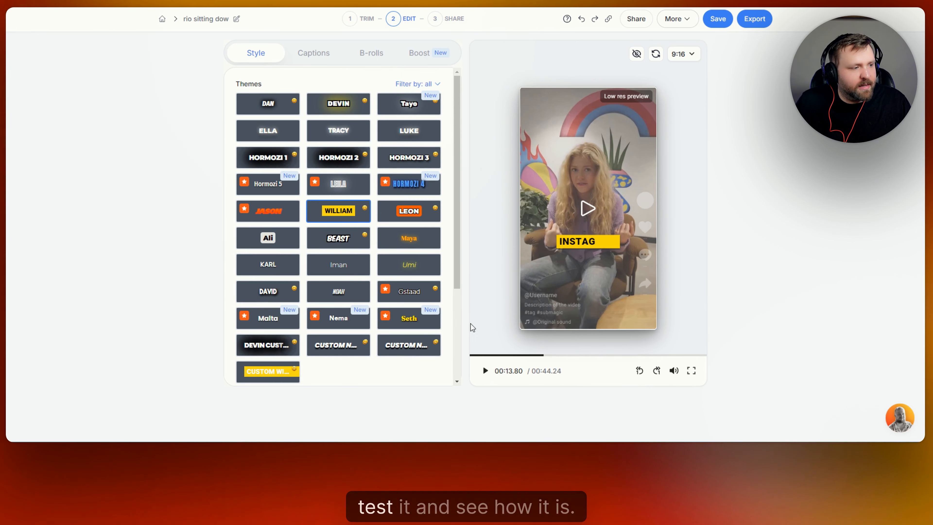
pyautogui.click(322, 57)
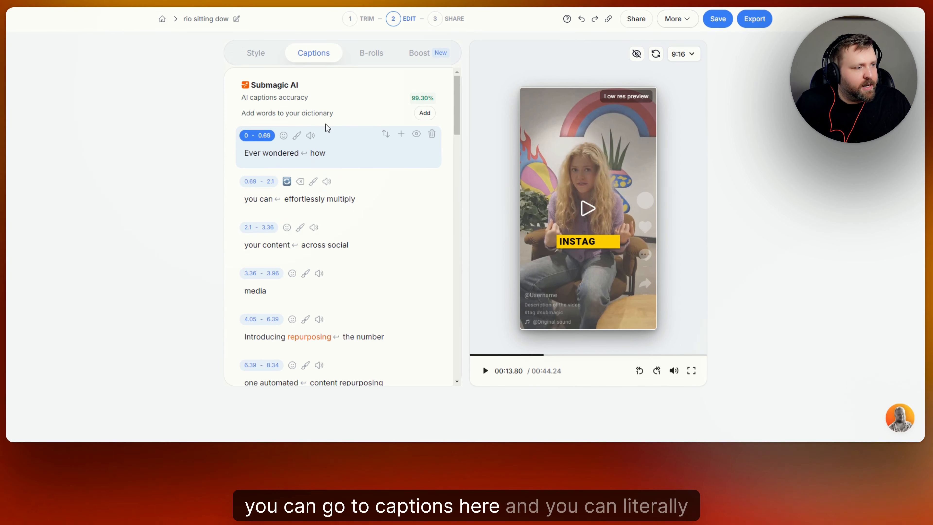
pyautogui.scroll(-5, 308, 181)
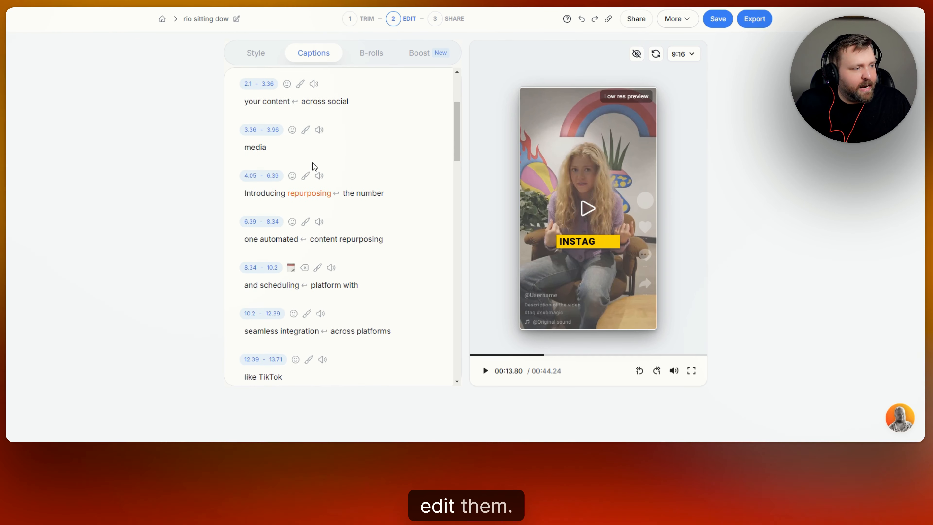
pyautogui.scroll(2, 316, 133)
# - Open the word options for Introducing and the emoji picker for the first caption line, closing each
pyautogui.click(277, 147)
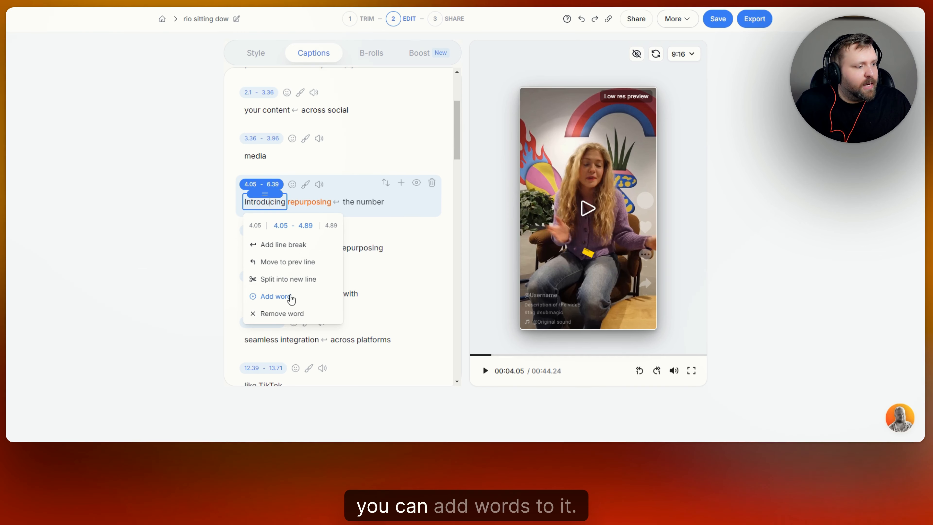
pyautogui.click(410, 156)
pyautogui.scroll(4, 410, 155)
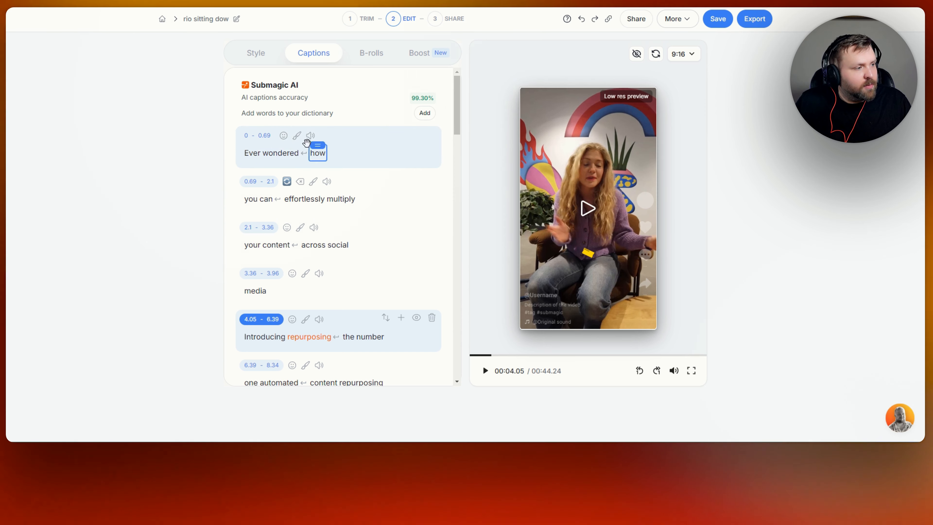
pyautogui.click(283, 136)
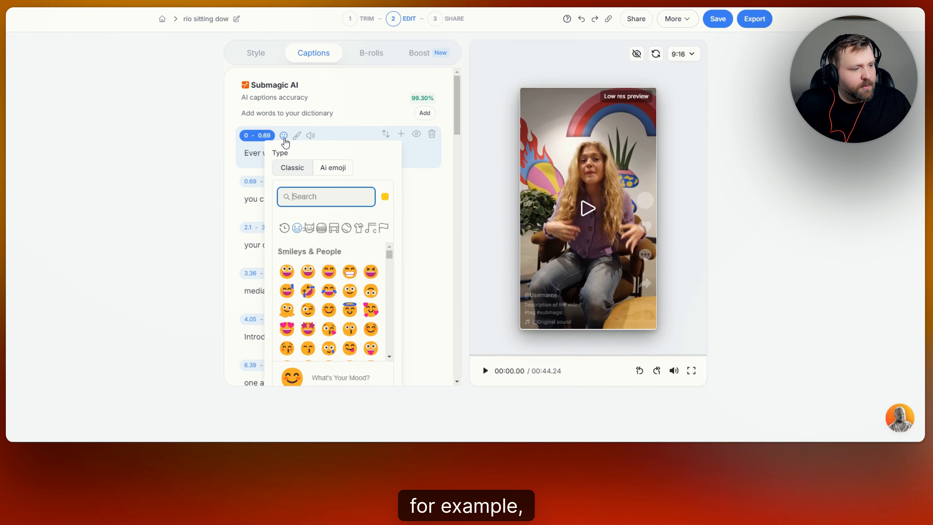
pyautogui.click(309, 137)
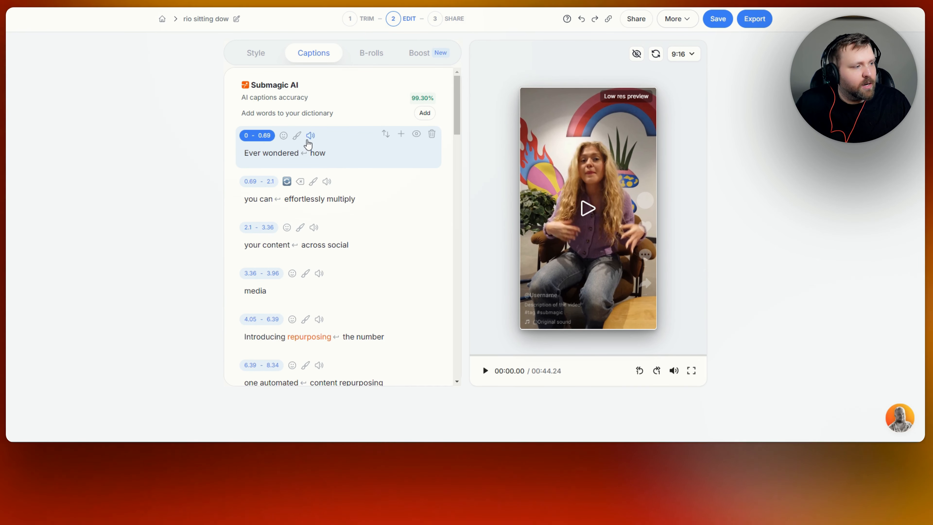
# - Open the sound effects list for the first caption line, close it, and scroll through the caption lines
pyautogui.click(309, 137)
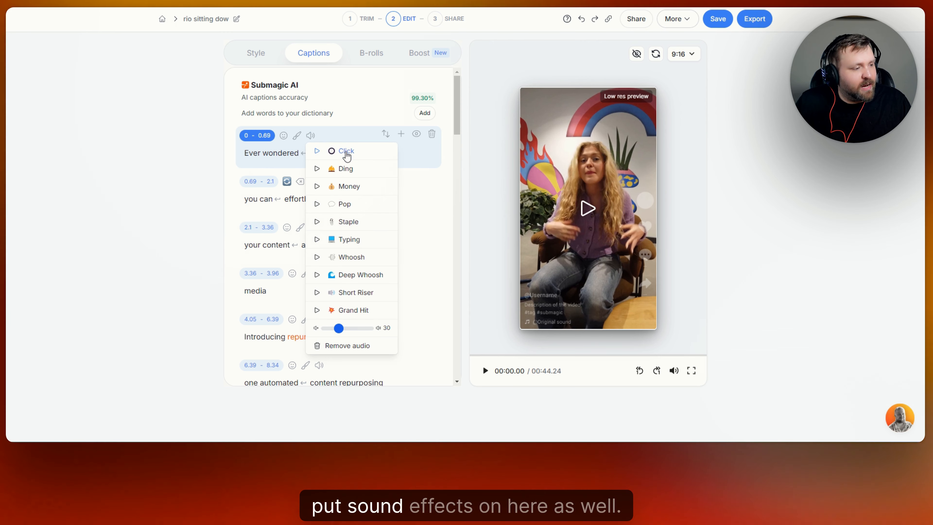
pyautogui.click(312, 63)
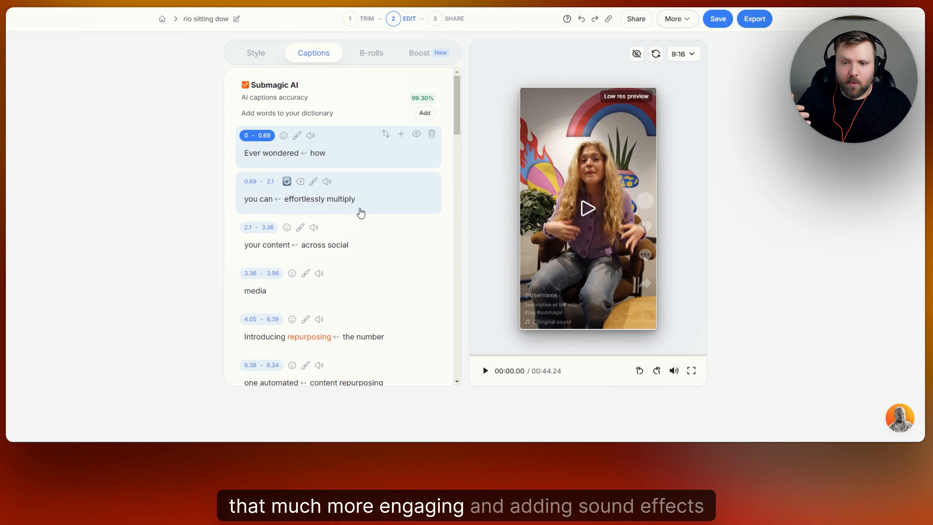
pyautogui.scroll(-5, 362, 151)
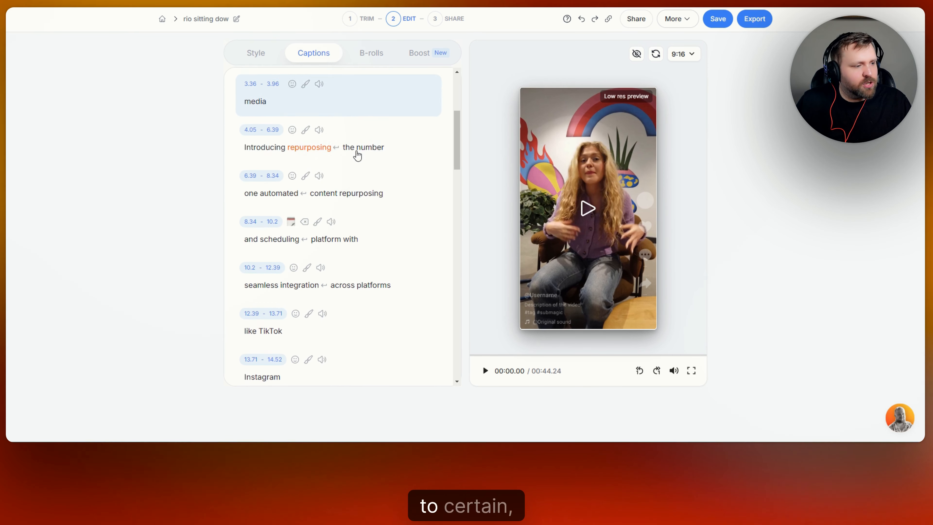
pyautogui.scroll(-3, 352, 209)
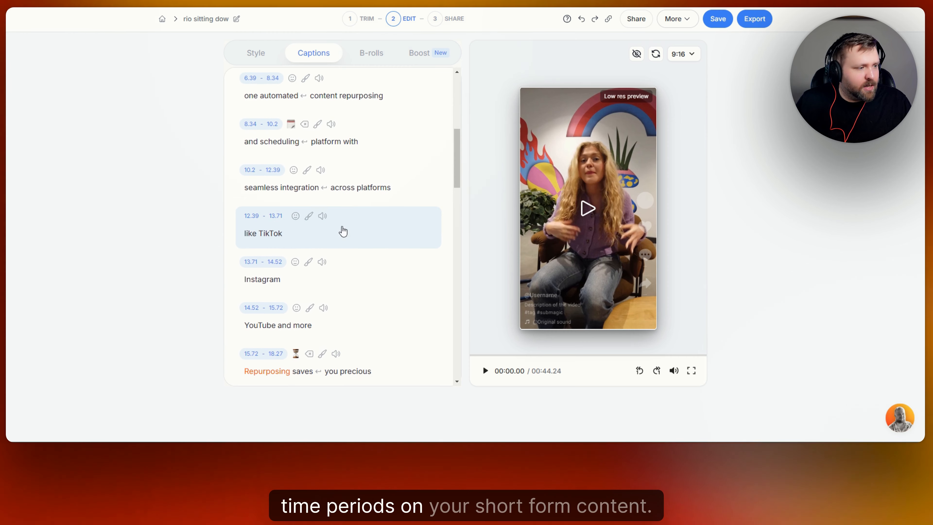
pyautogui.scroll(-3, 343, 221)
pyautogui.scroll(1, 347, 233)
# - Add the Ding sound effect to the Instagram caption line
pyautogui.click(312, 223)
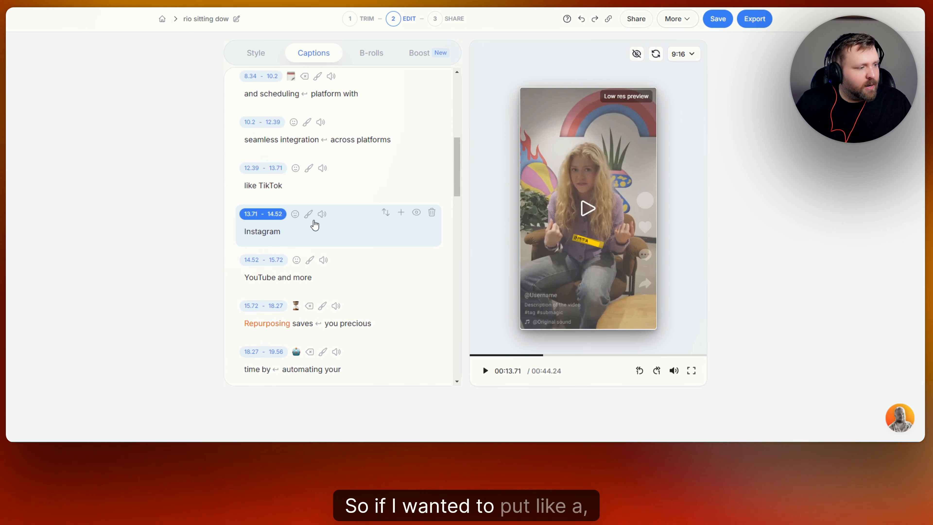
pyautogui.click(323, 216)
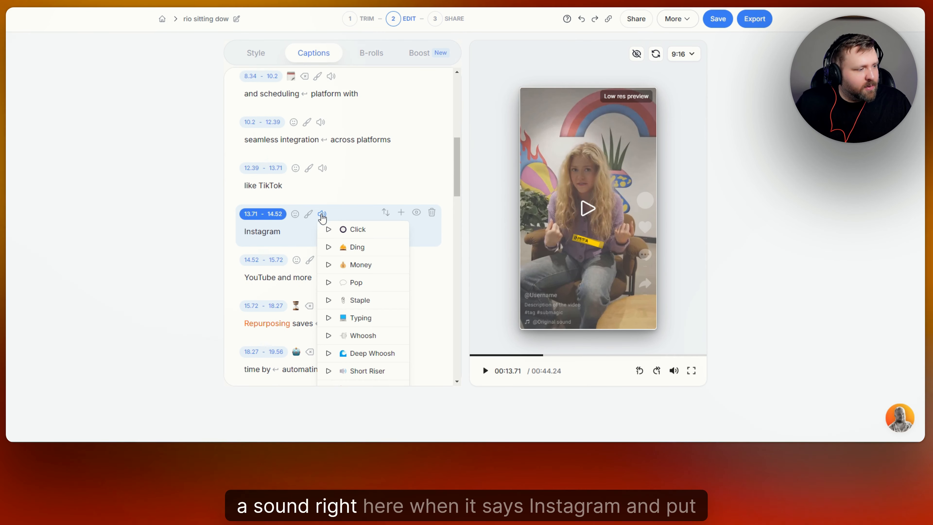
pyautogui.click(360, 253)
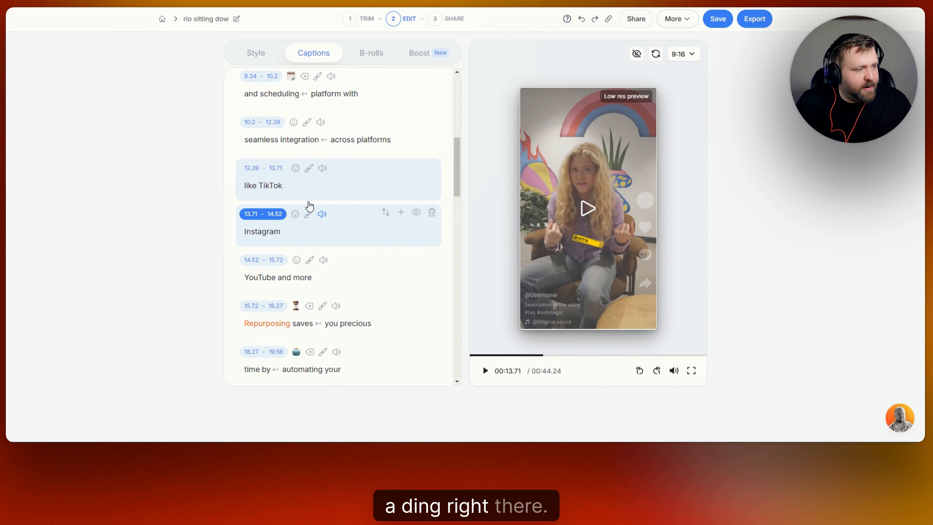
pyautogui.click(322, 214)
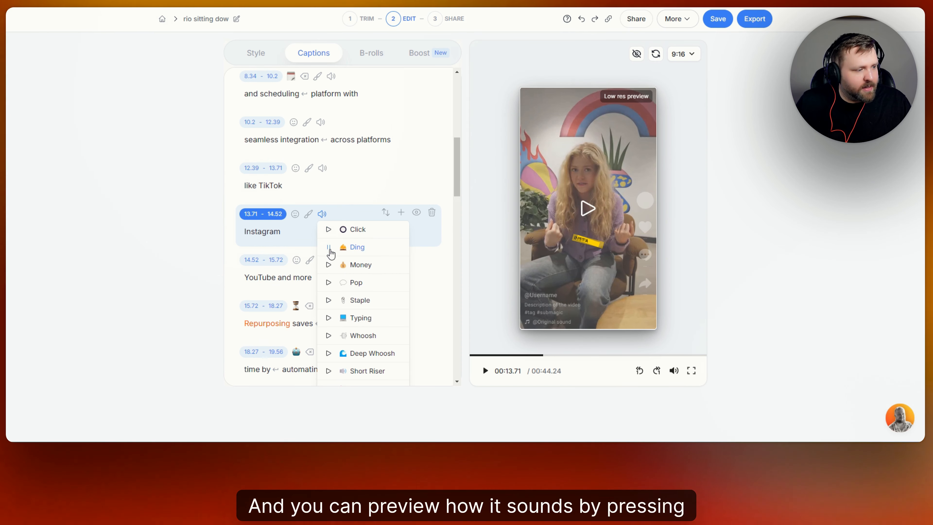
pyautogui.click(357, 219)
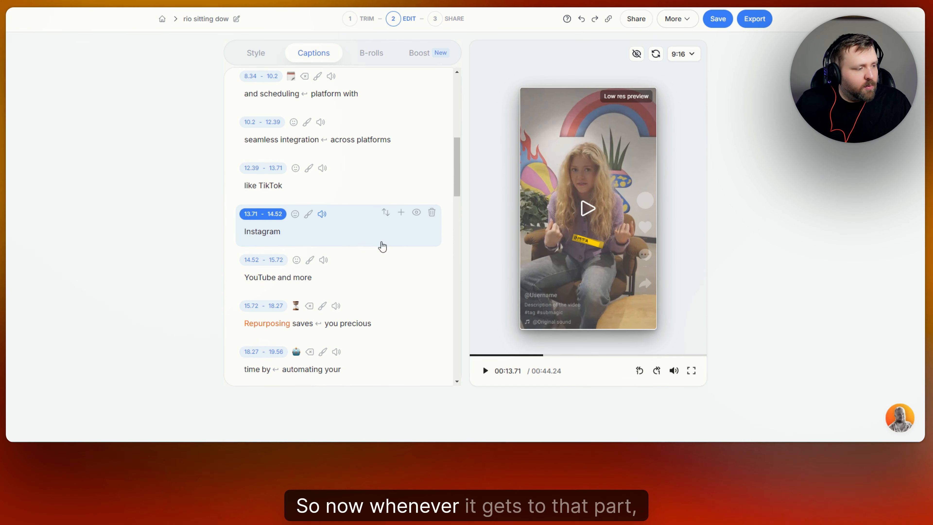
# - Play the video past the Instagram caption, pause it, and scroll down to the last caption line
pyautogui.click(485, 371)
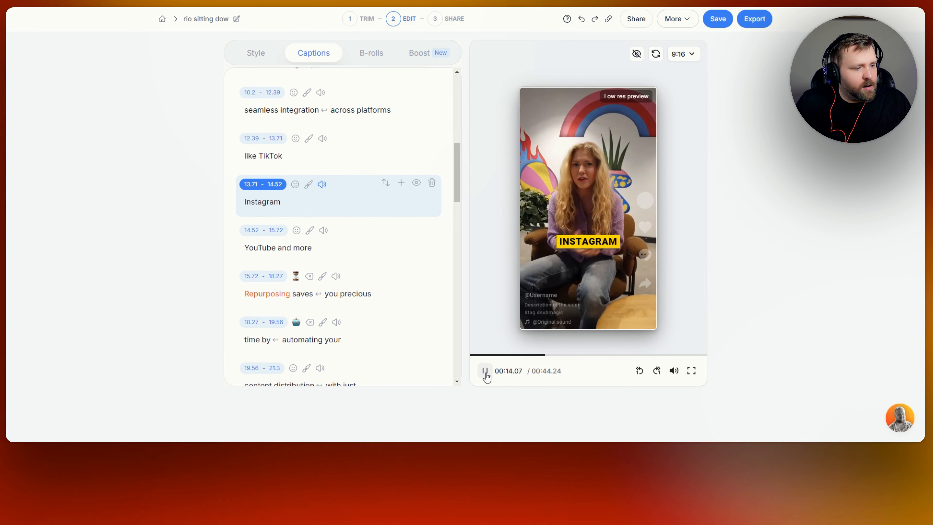
pyautogui.click(485, 371)
pyautogui.scroll(-15, 376, 220)
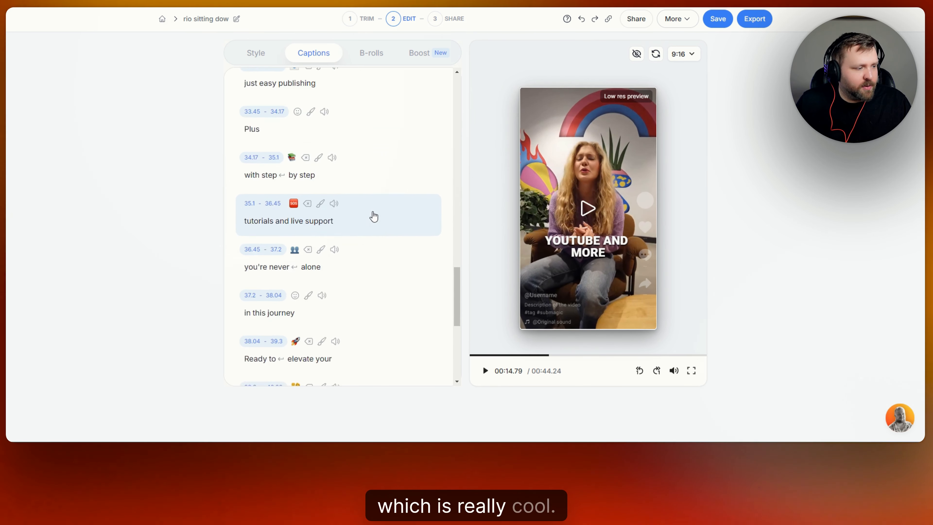
pyautogui.scroll(-8, 374, 217)
pyautogui.scroll(1, 343, 244)
pyautogui.scroll(-1, 344, 327)
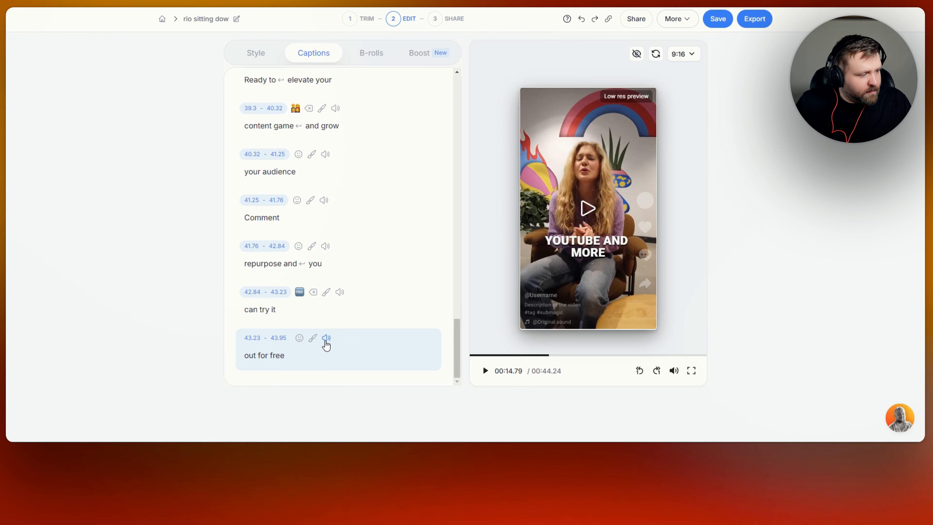
# - Add the Whoosh sound effect to the out for free caption line and pause the playback
pyautogui.click(326, 338)
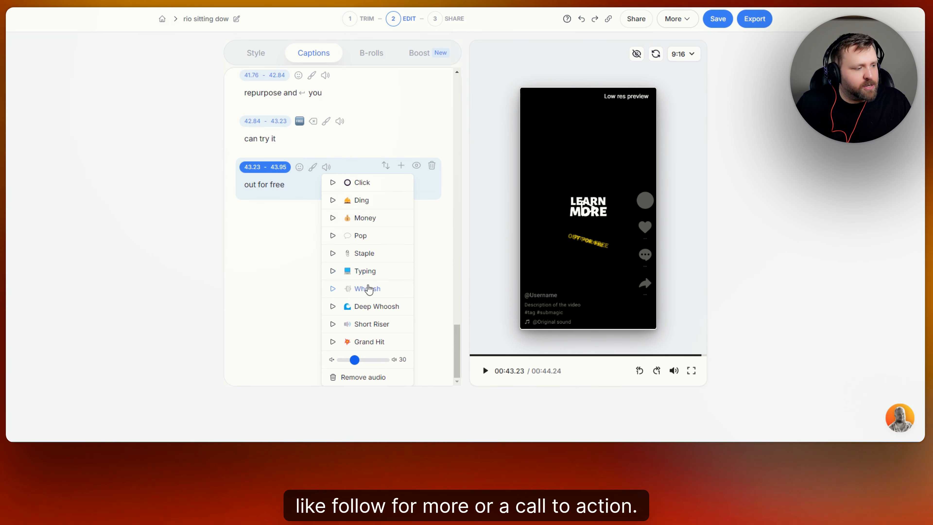
pyautogui.click(369, 223)
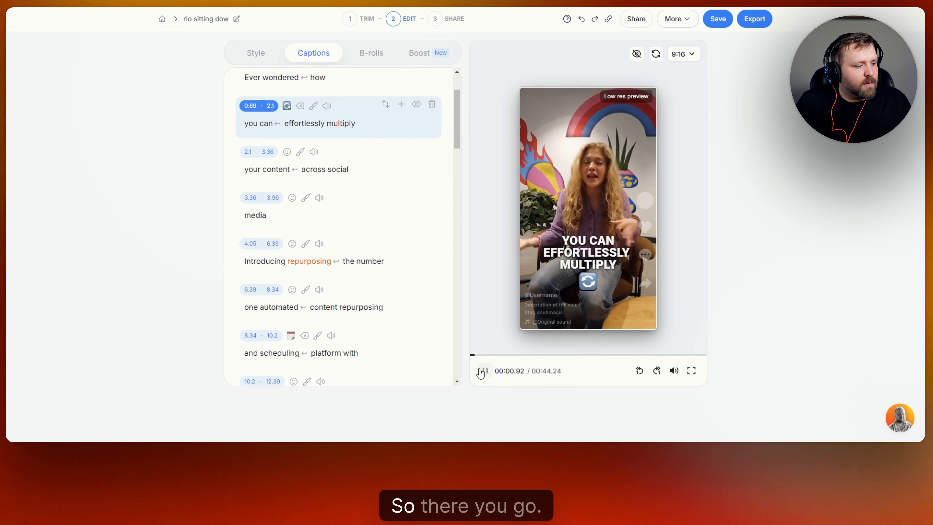
pyautogui.click(484, 371)
pyautogui.scroll(3, 411, 290)
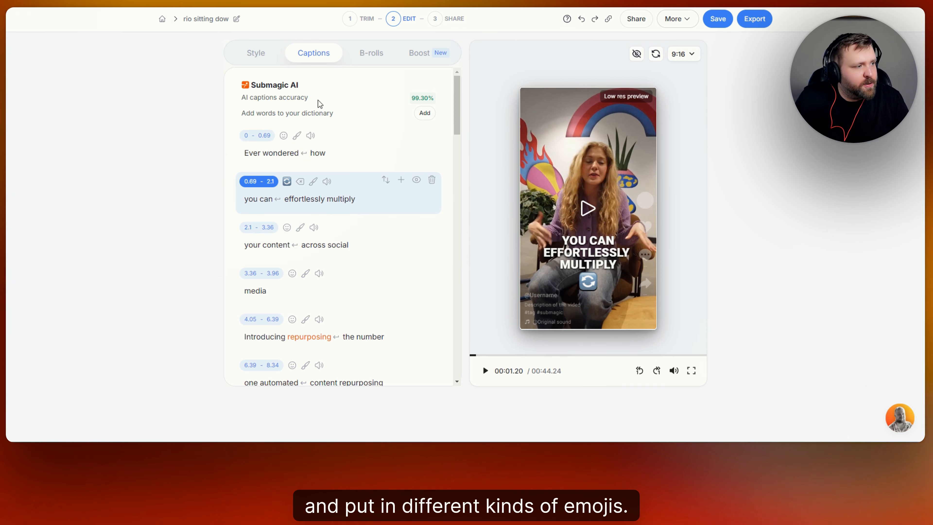
# - Open the B-rolls tab and generate automatic B-rolls with Magic B-rolls
pyautogui.click(376, 55)
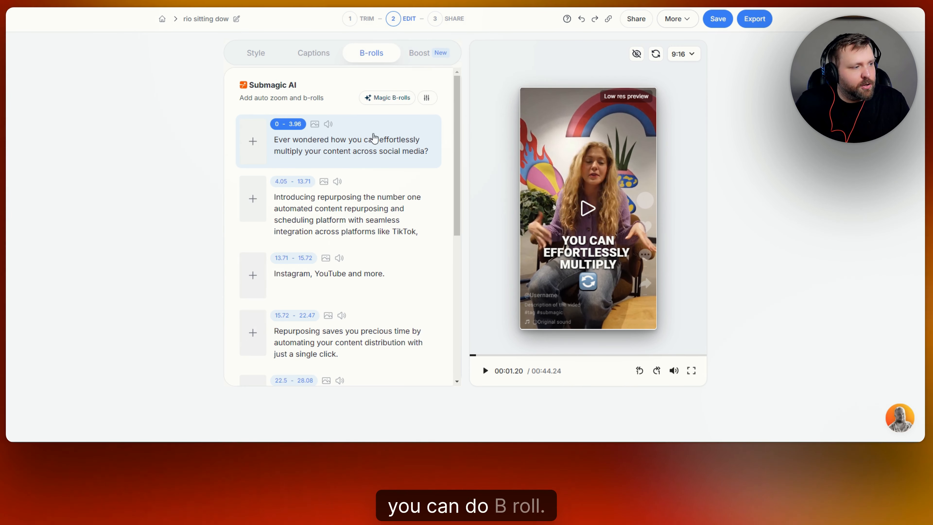
pyautogui.scroll(-8, 370, 143)
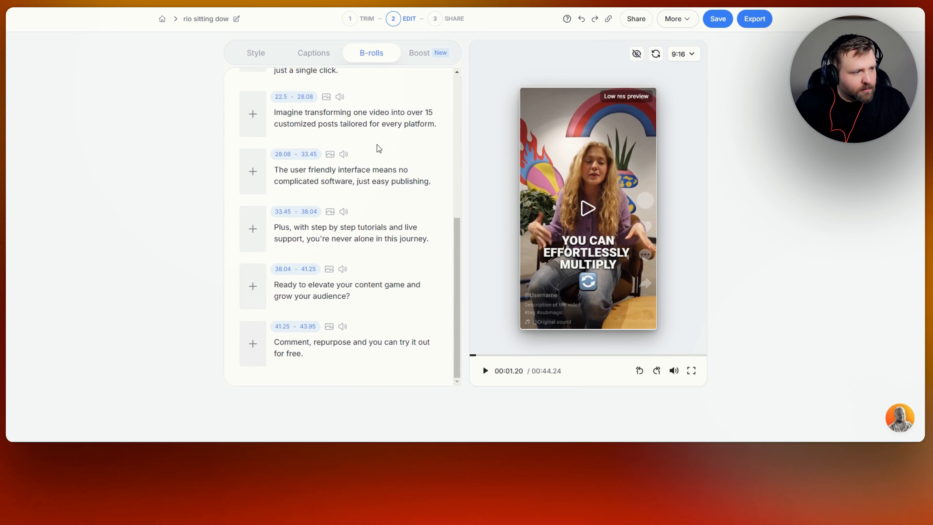
pyautogui.scroll(8, 377, 150)
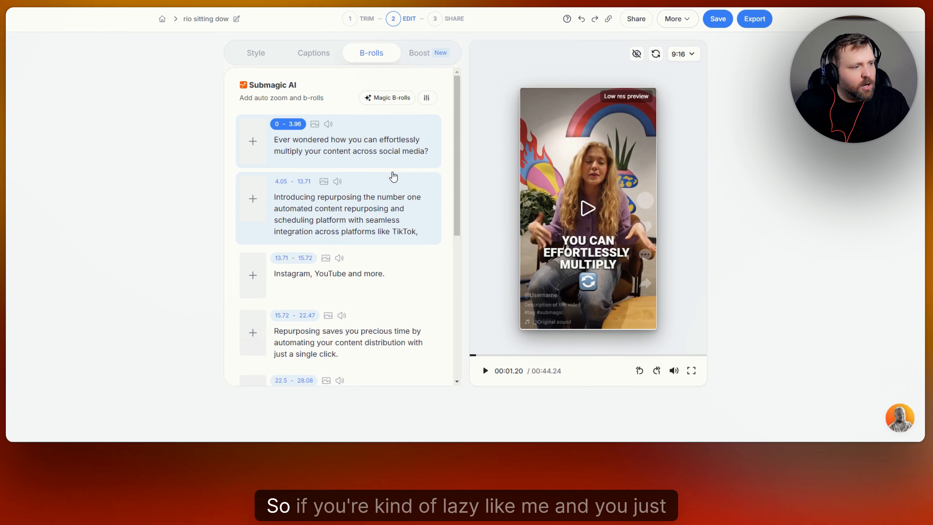
pyautogui.click(395, 99)
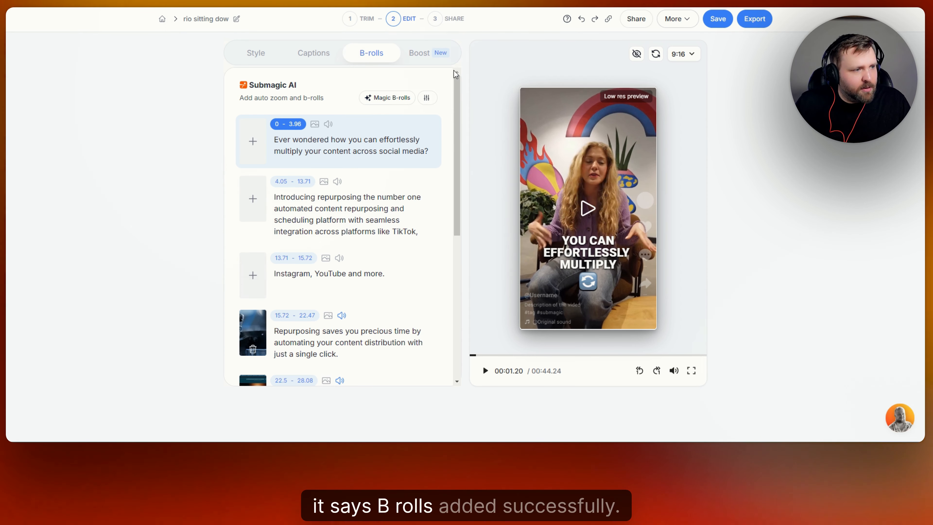
# - Inspect and preview the generated B-roll on the Repurposing saves you precious time line
pyautogui.scroll(-4, 310, 154)
pyautogui.click(253, 190)
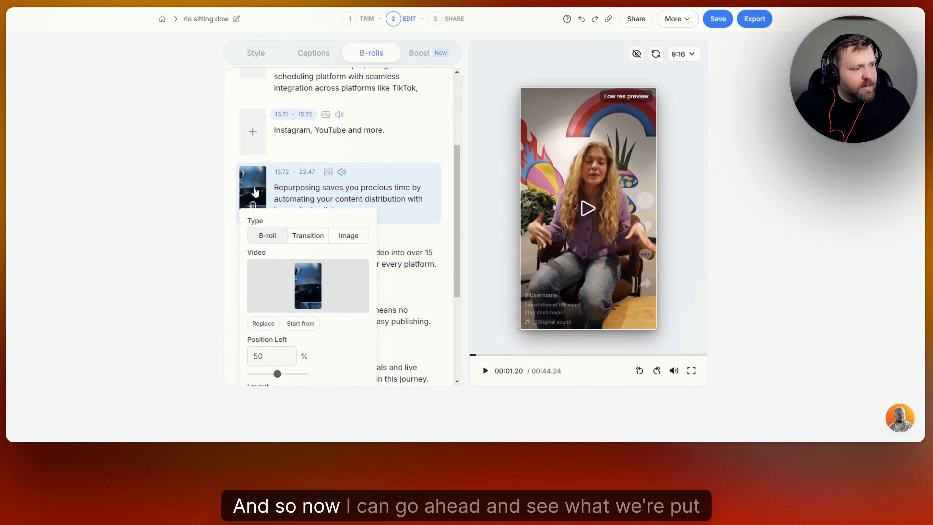
pyautogui.scroll(-3, 331, 221)
pyautogui.click(579, 211)
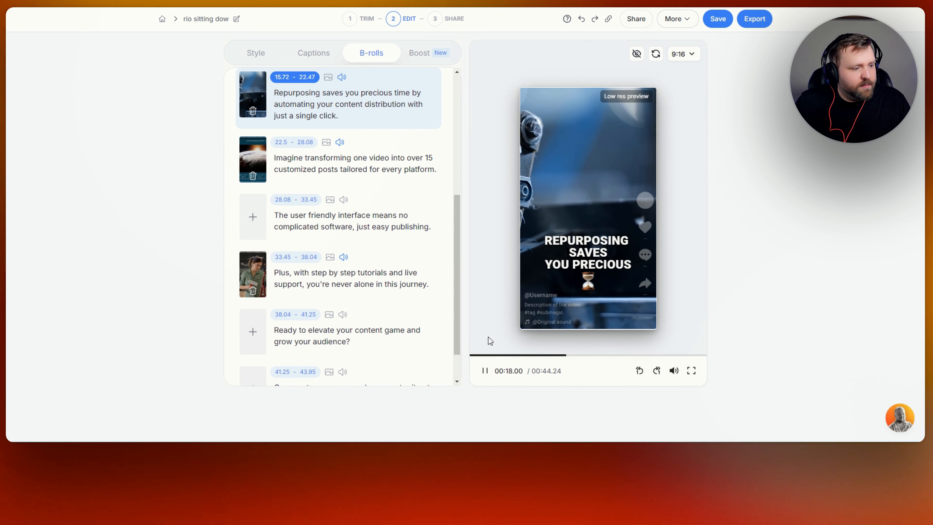
pyautogui.click(485, 371)
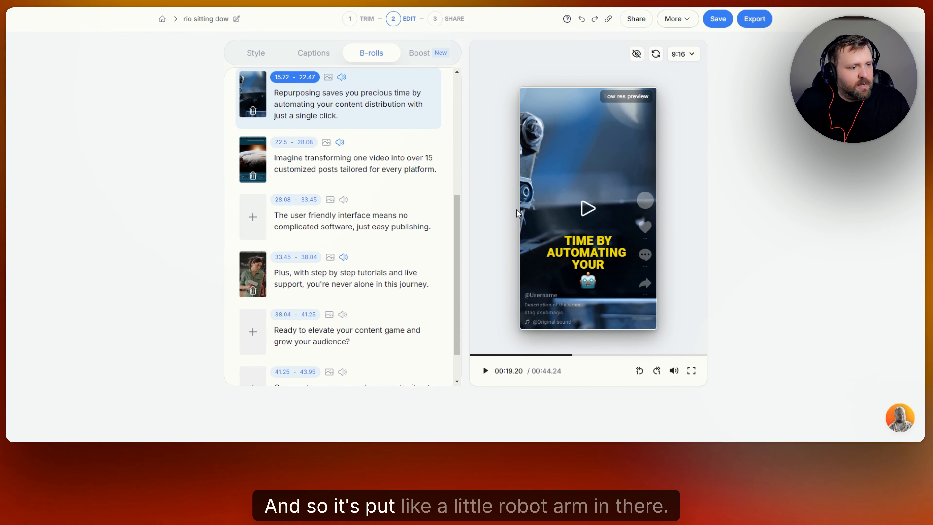
# - Preview the B-roll on the Imagine transforming one video line and delete it
pyautogui.click(251, 155)
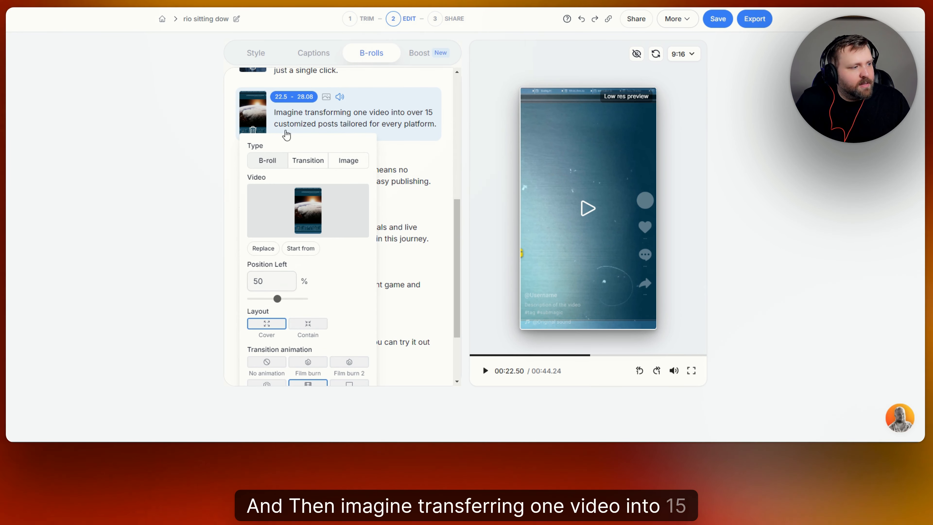
pyautogui.click(485, 372)
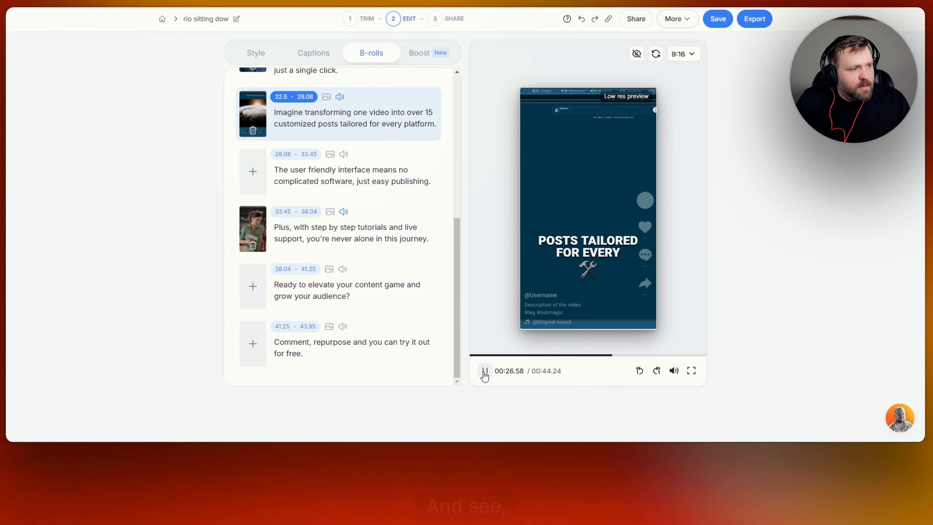
pyautogui.click(484, 371)
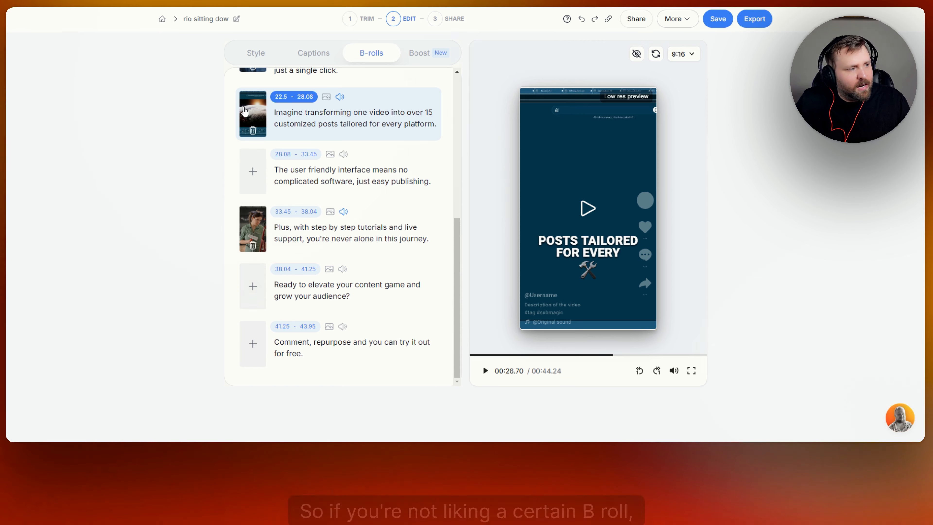
pyautogui.click(254, 133)
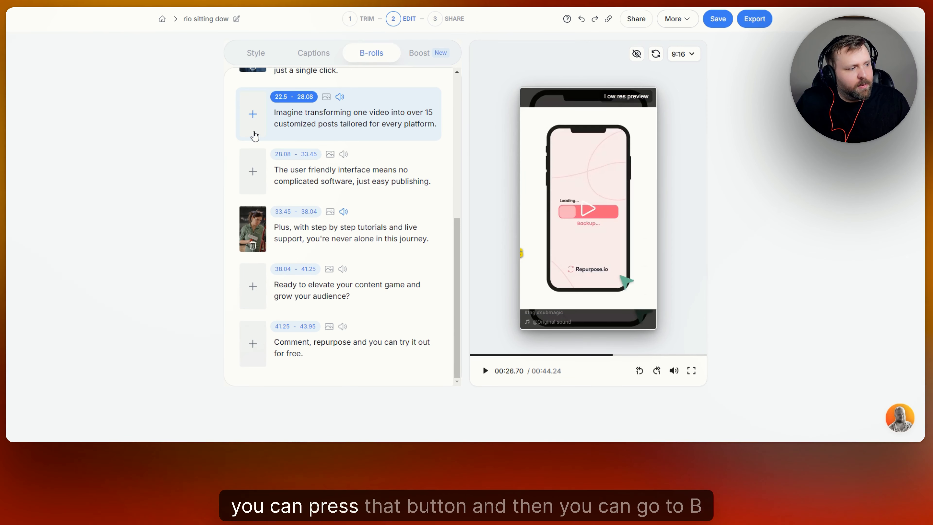
# - Add a new B-roll to that line by searching premium videos for automation and choosing the digital tech clip
pyautogui.click(253, 116)
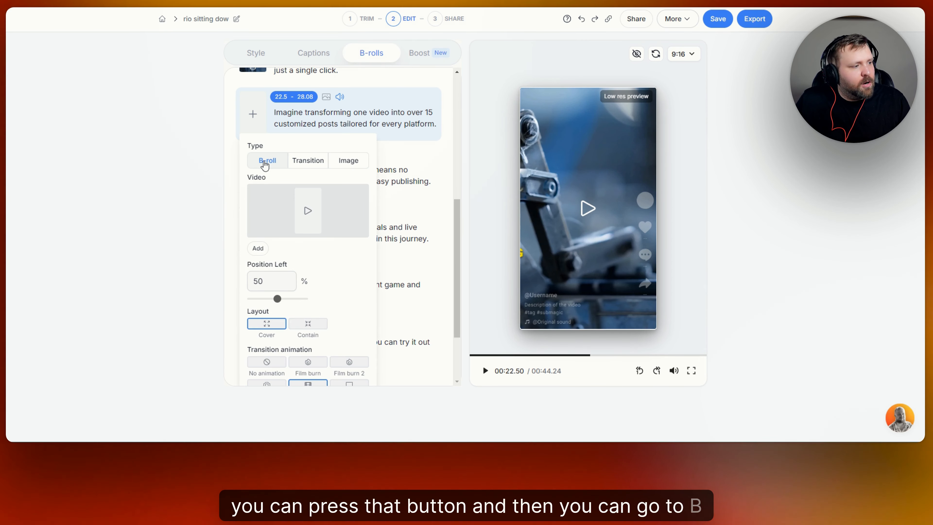
pyautogui.click(309, 213)
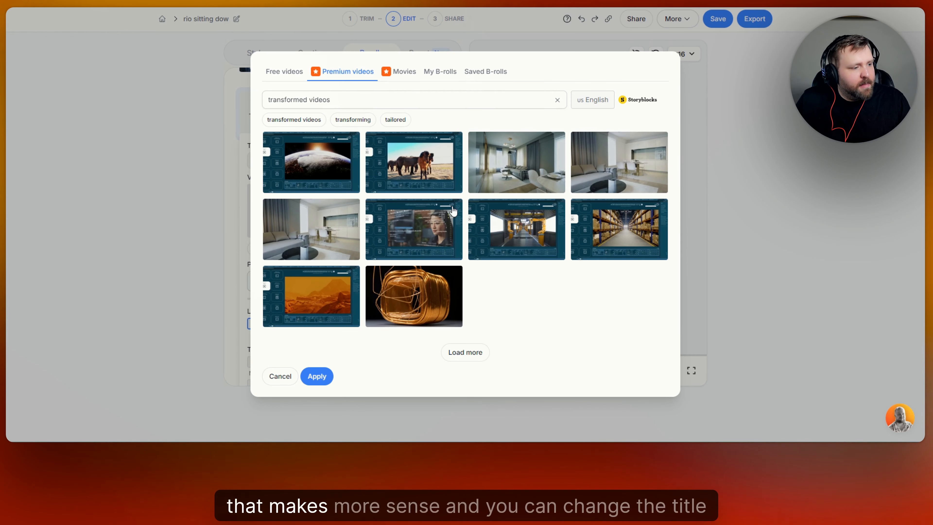
pyautogui.moveTo(273, 100); pyautogui.dragTo(359, 98)
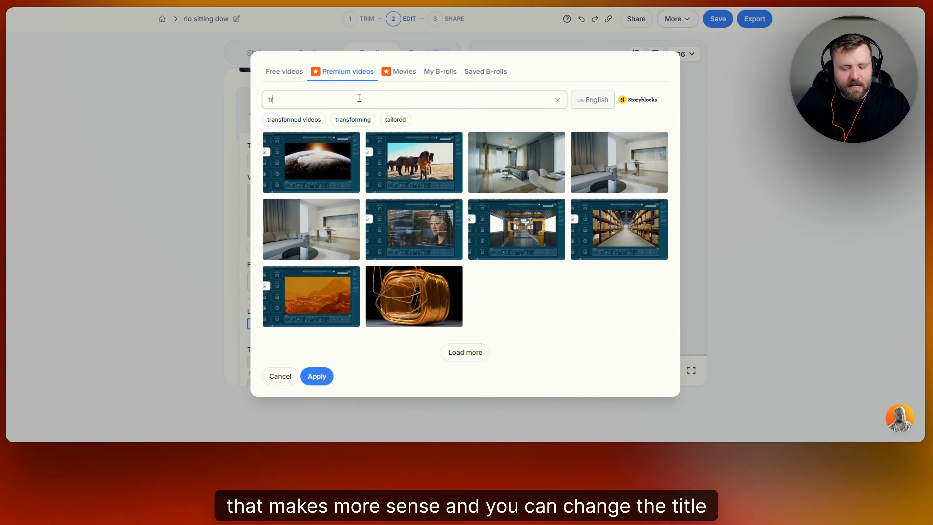
pyautogui.press('BackSpace')
pyautogui.press('BackSpace')
pyautogui.write('automation')
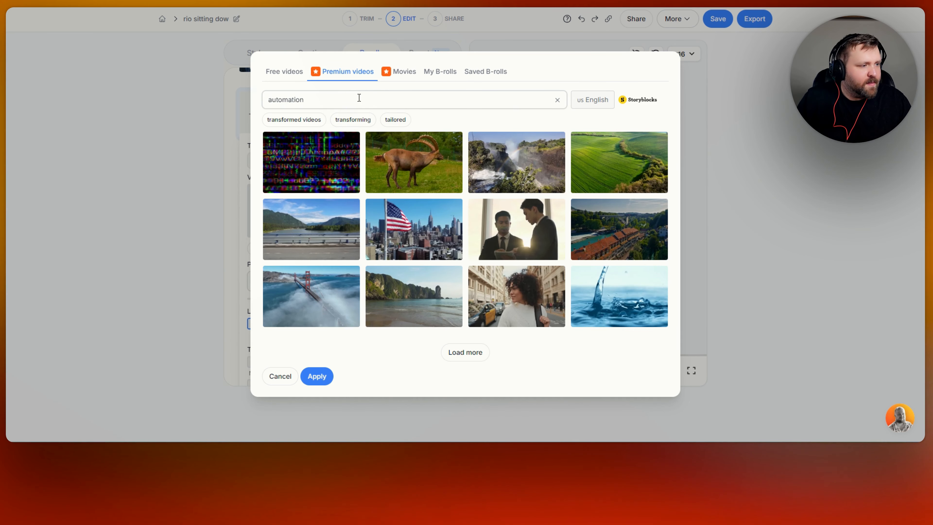
pyautogui.press('Return')
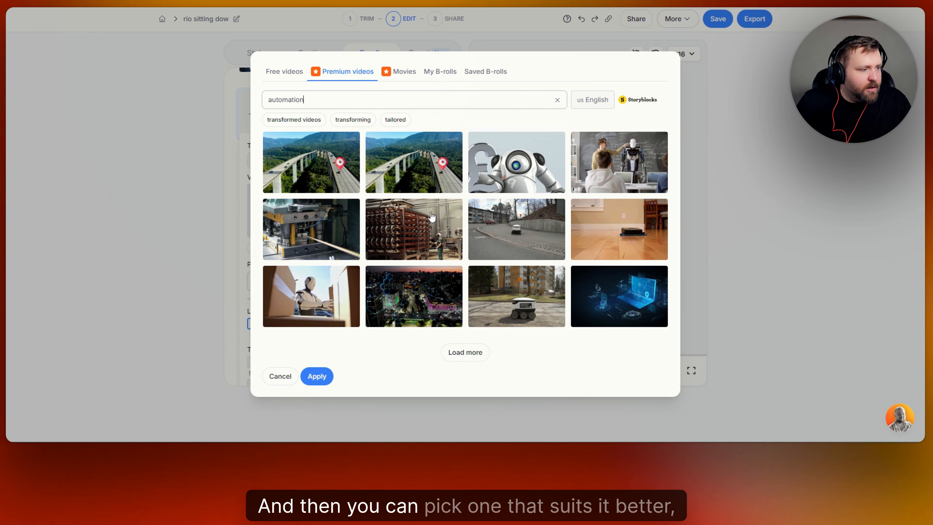
pyautogui.click(619, 294)
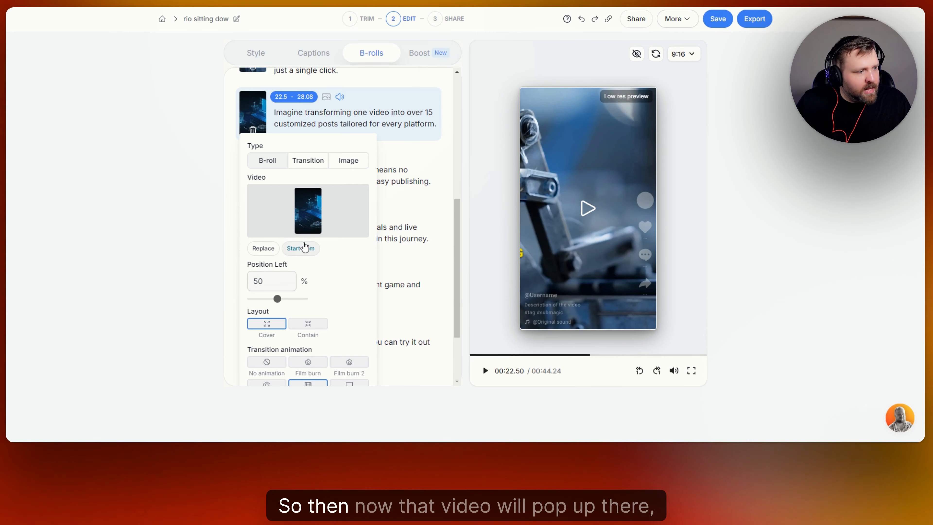
# - Preview the new B-roll, then try Film burn, Film burn 2, Glitch, Vintage and Film broll animations for a transition on the user-friendly interface line and cancel
pyautogui.click(588, 212)
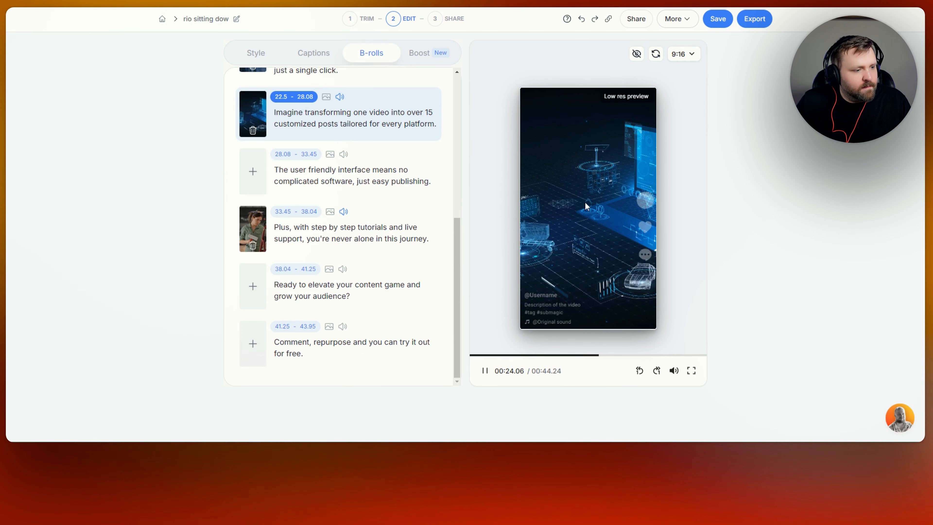
pyautogui.click(584, 202)
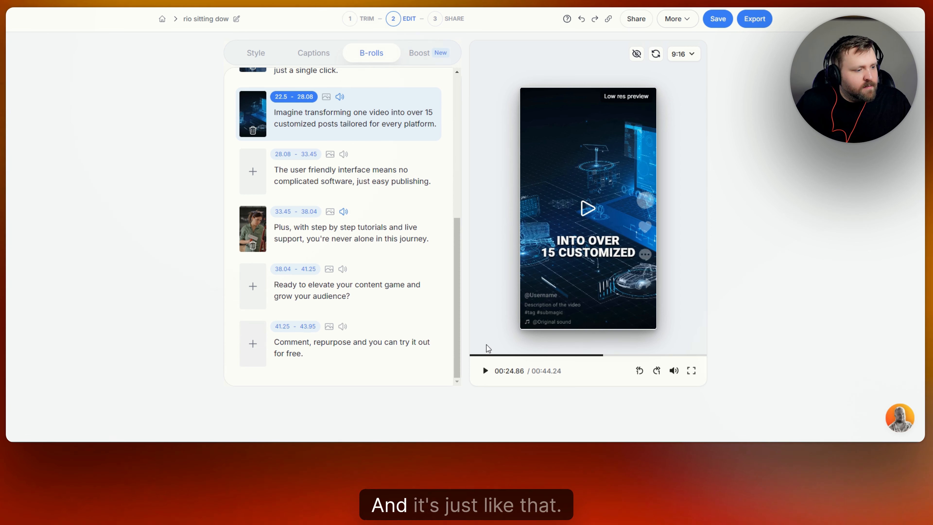
pyautogui.click(253, 172)
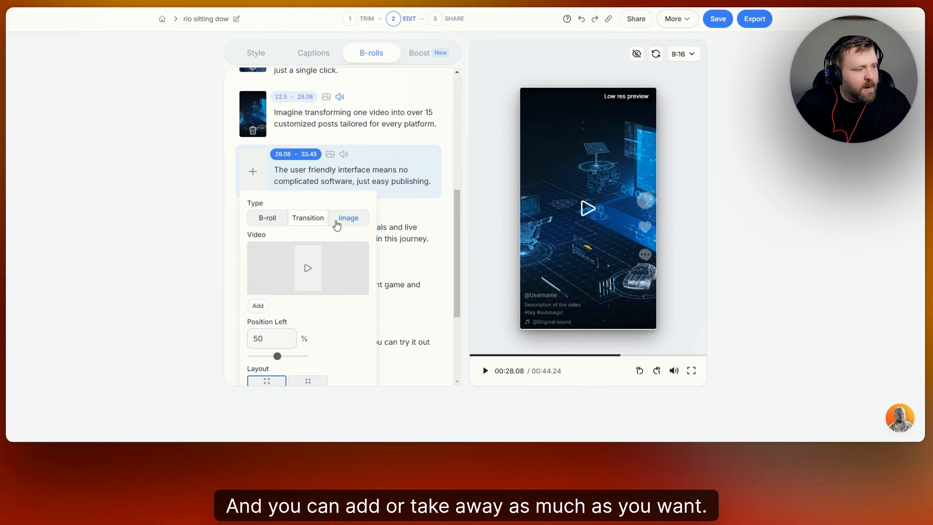
pyautogui.scroll(-3, 351, 183)
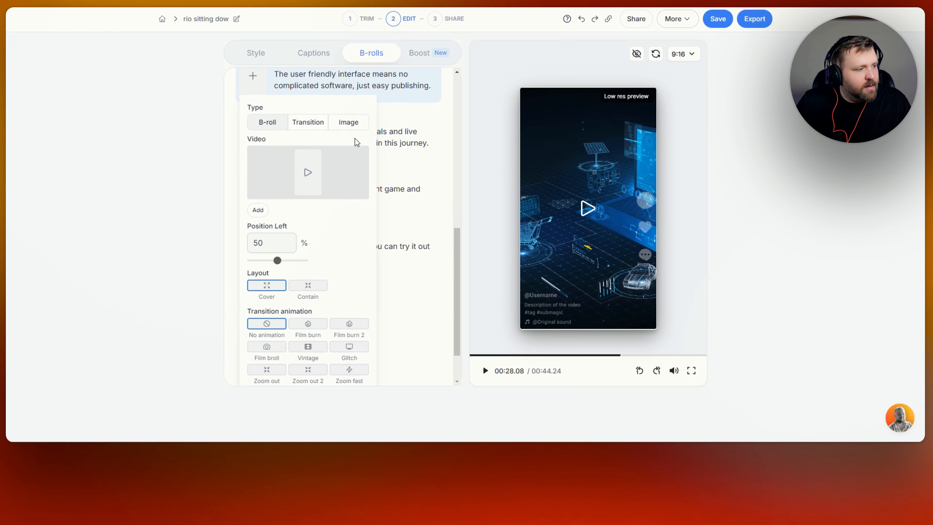
pyautogui.scroll(-2, 354, 142)
pyautogui.scroll(2, 346, 152)
pyautogui.click(312, 119)
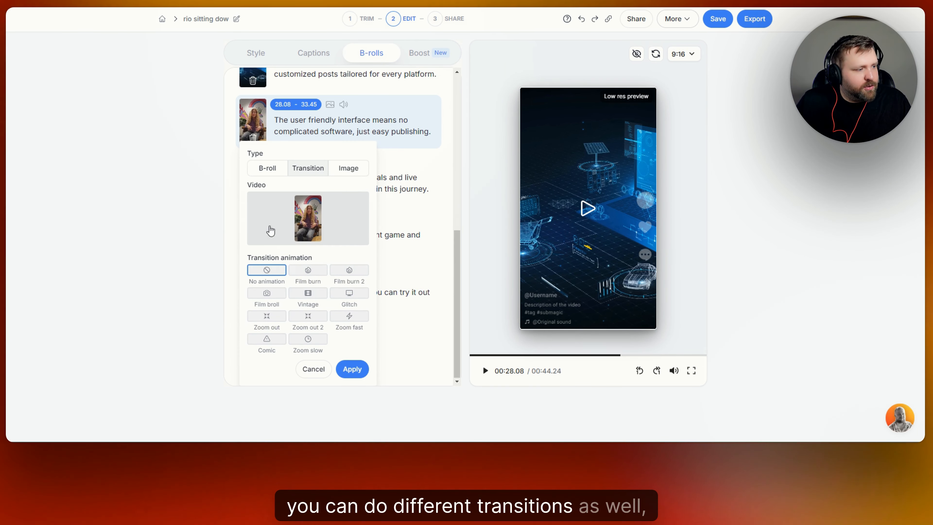
pyautogui.click(307, 271)
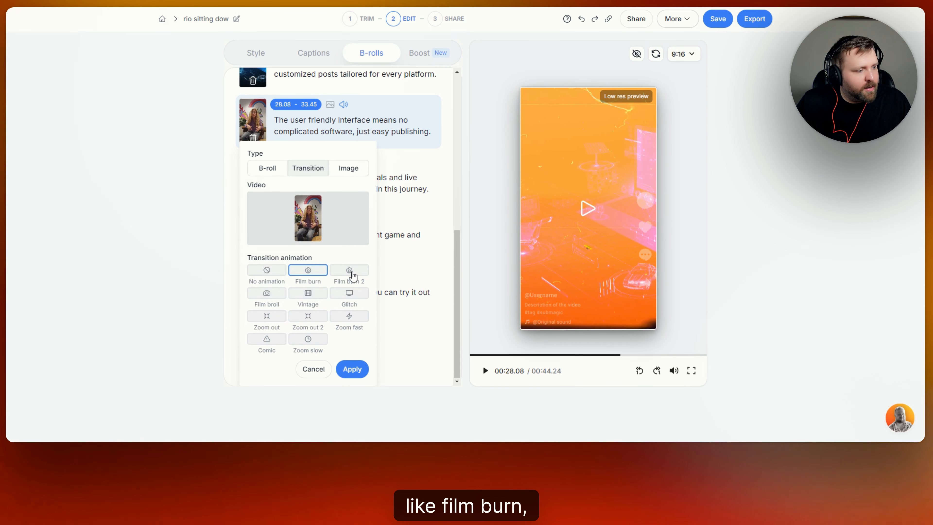
pyautogui.click(350, 272)
pyautogui.click(348, 296)
pyautogui.click(307, 296)
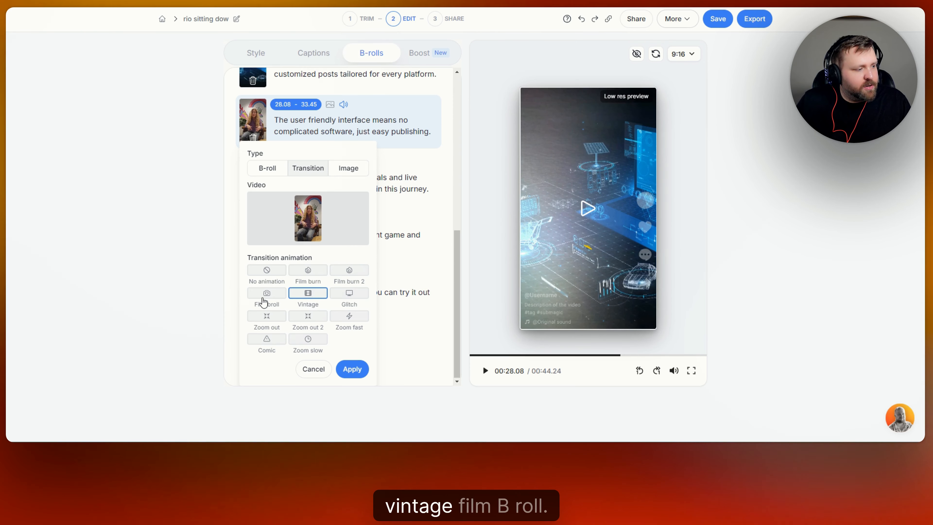
pyautogui.click(263, 296)
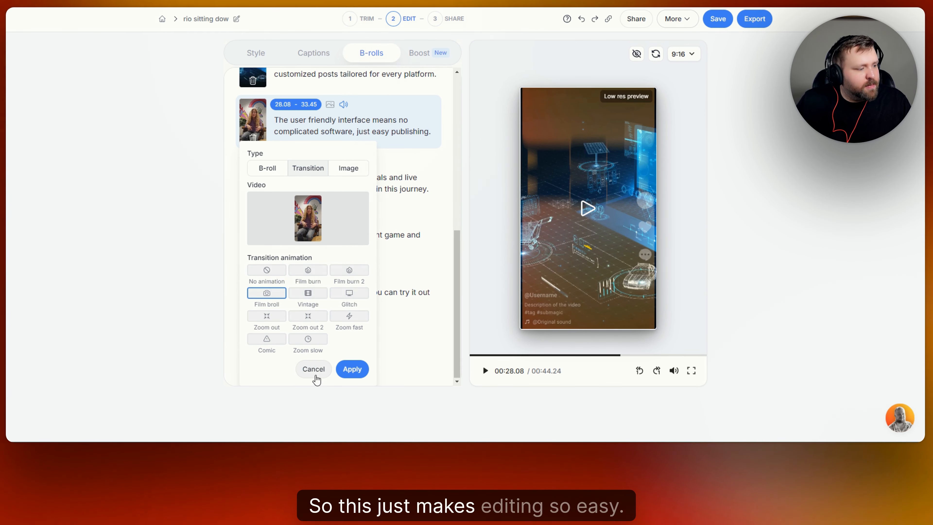
pyautogui.click(312, 368)
# - Lower the percentage of B-rolls in the Magic B-rolls settings and regenerate Magic B-rolls
pyautogui.scroll(10, 361, 313)
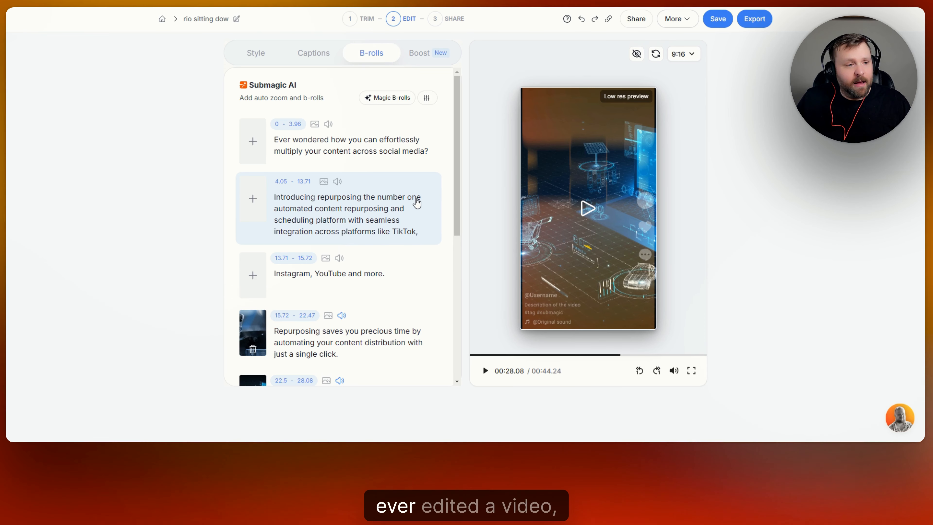
pyautogui.click(428, 100)
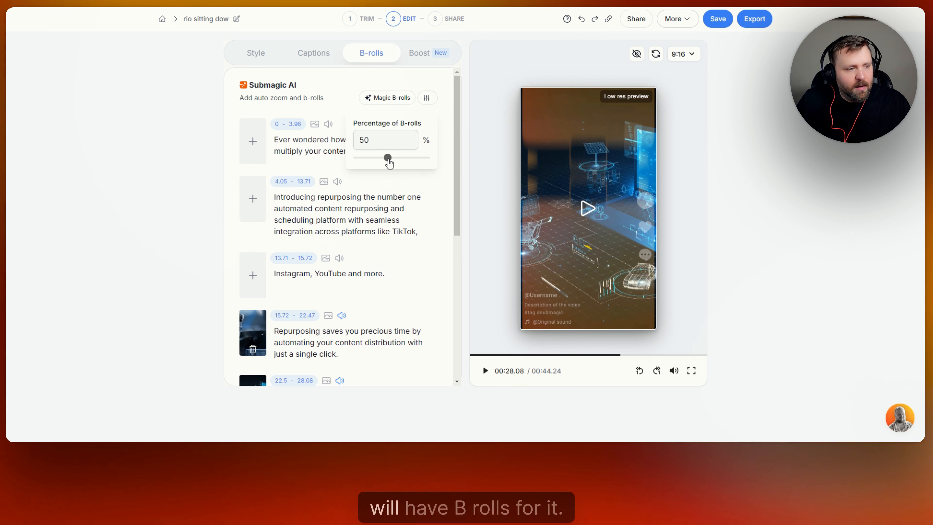
pyautogui.moveTo(388, 162); pyautogui.dragTo(363, 169)
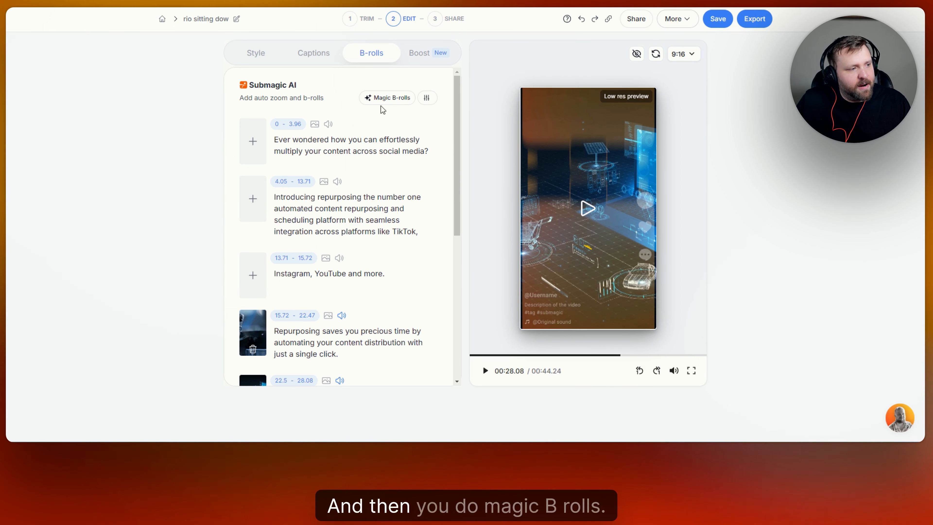
pyautogui.click(387, 97)
pyautogui.scroll(-6, 412, 175)
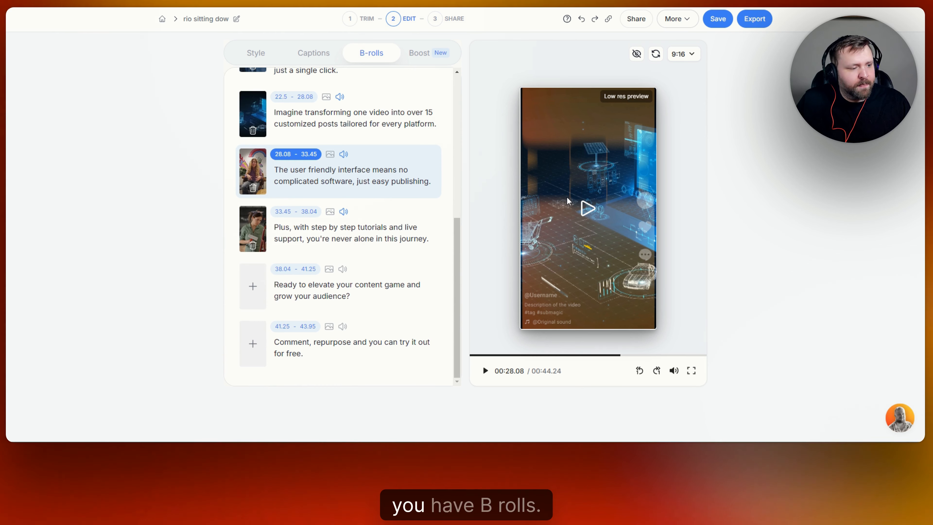
pyautogui.scroll(8, 430, 198)
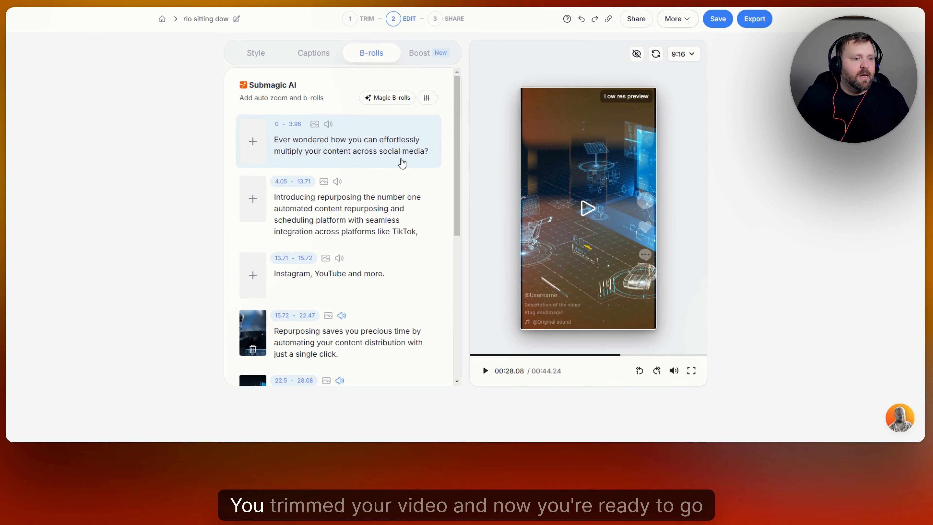
# - Enable AI Hook title in the Boost tab and preview the hook from the start of the video
pyautogui.click(427, 54)
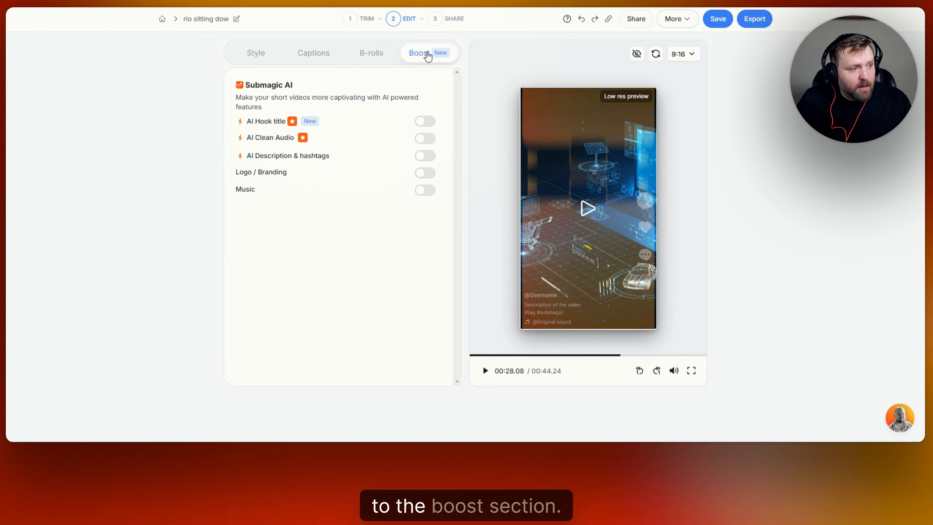
pyautogui.click(431, 125)
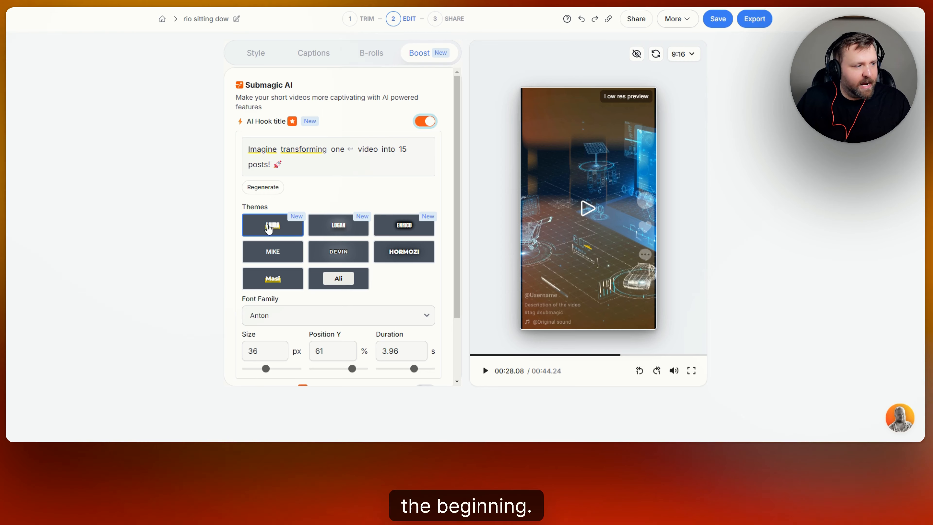
pyautogui.click(587, 208)
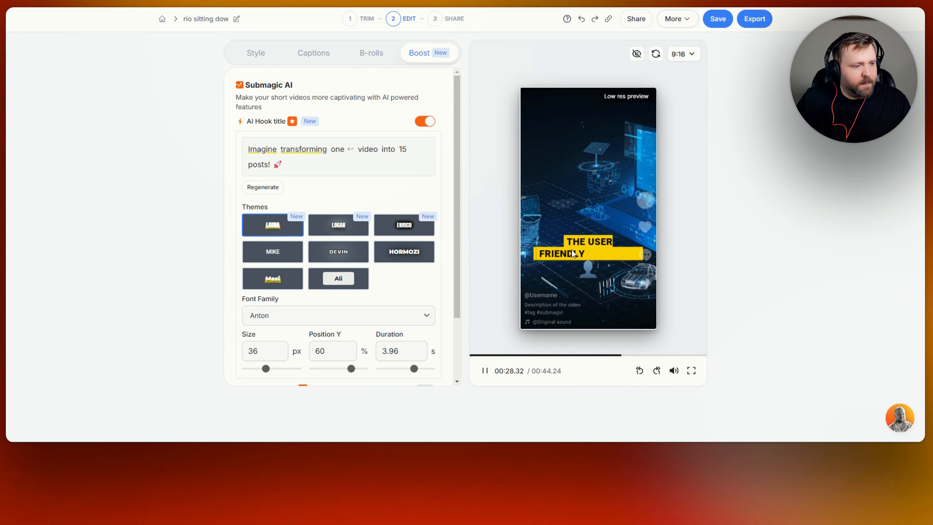
pyautogui.click(571, 296)
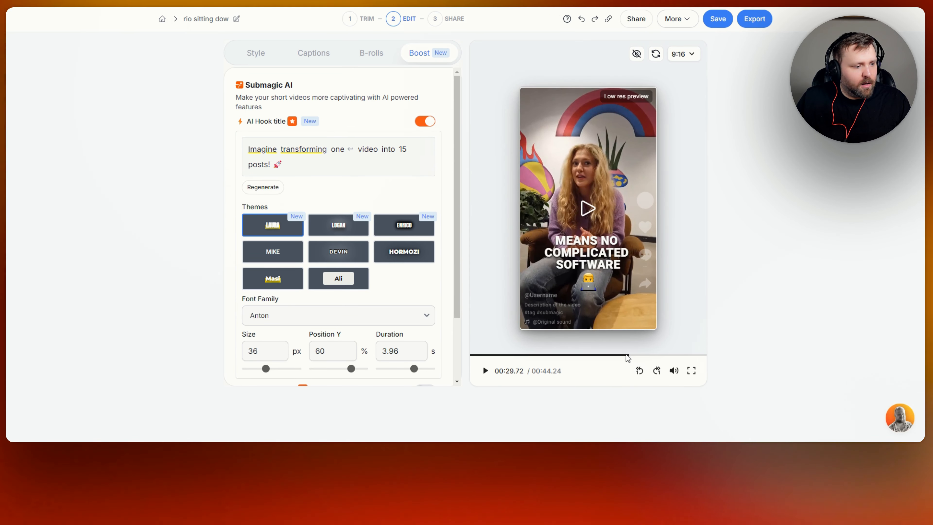
pyautogui.click(472, 355)
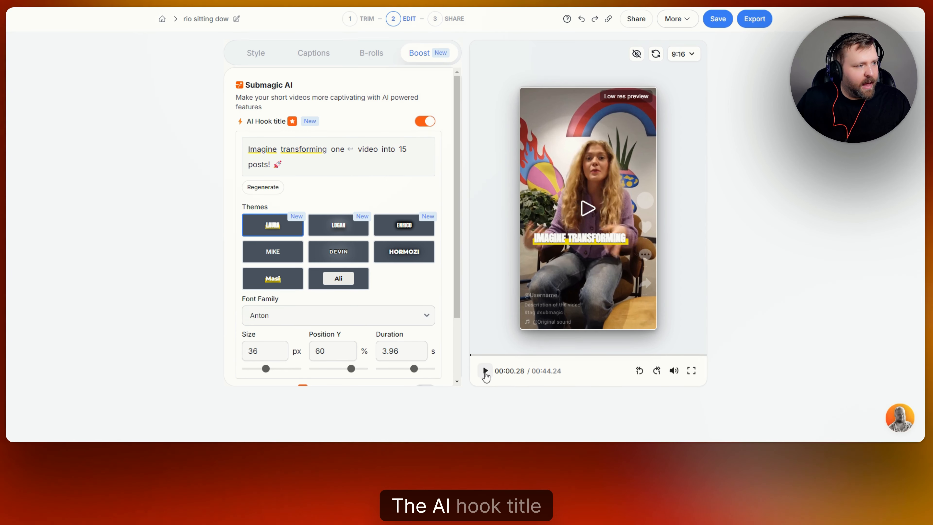
pyautogui.click(488, 373)
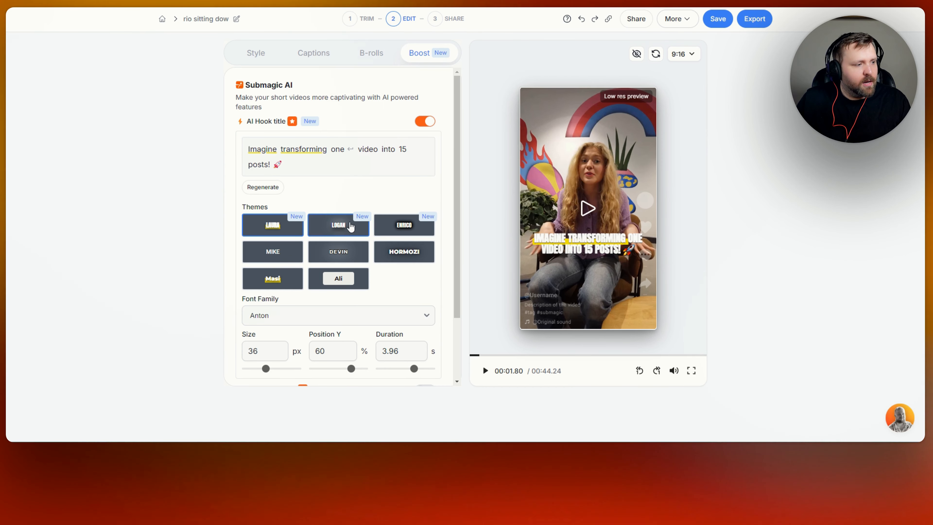
# - Try the Enrico hook theme, go back to Laura, and set the hook title font family to TheBold
pyautogui.click(411, 232)
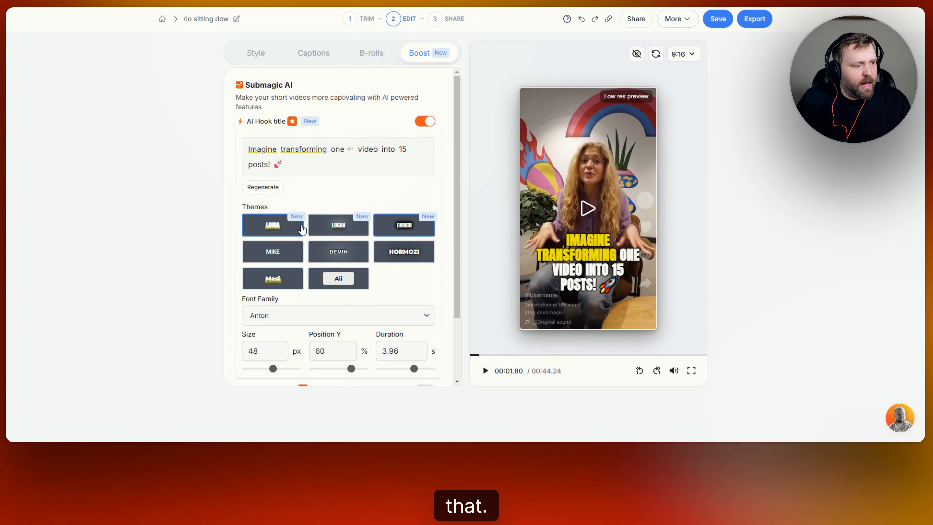
pyautogui.click(277, 230)
pyautogui.scroll(-3, 420, 240)
pyautogui.click(420, 241)
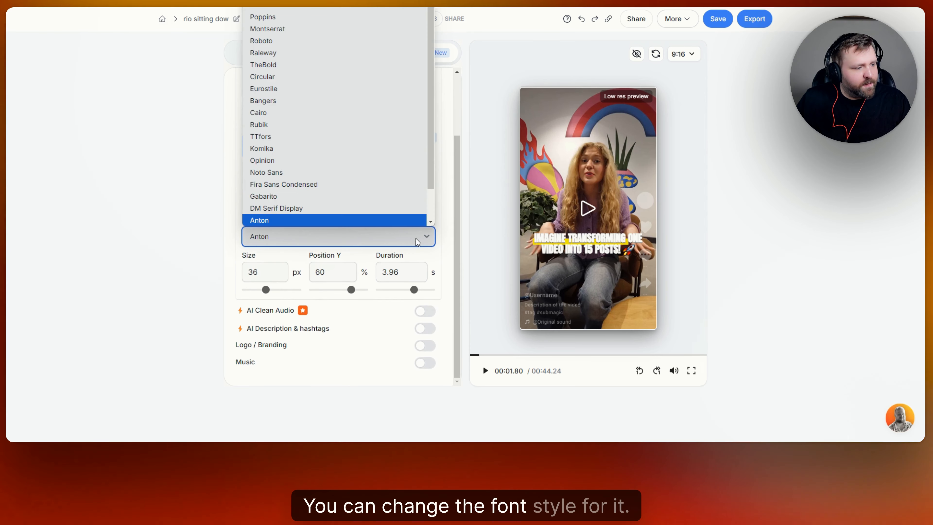
pyautogui.click(300, 65)
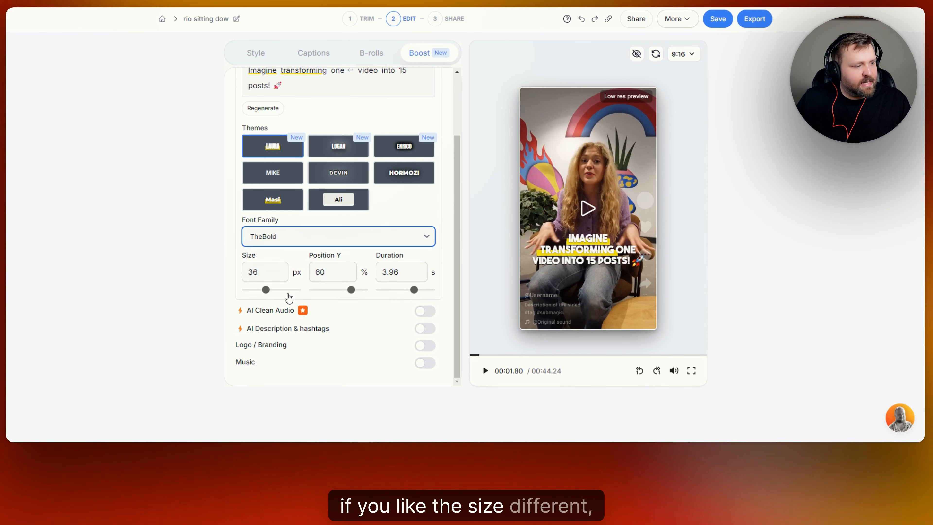
# - Set the hook title duration to 2.1 s and replay the video from the start
pyautogui.click(406, 292)
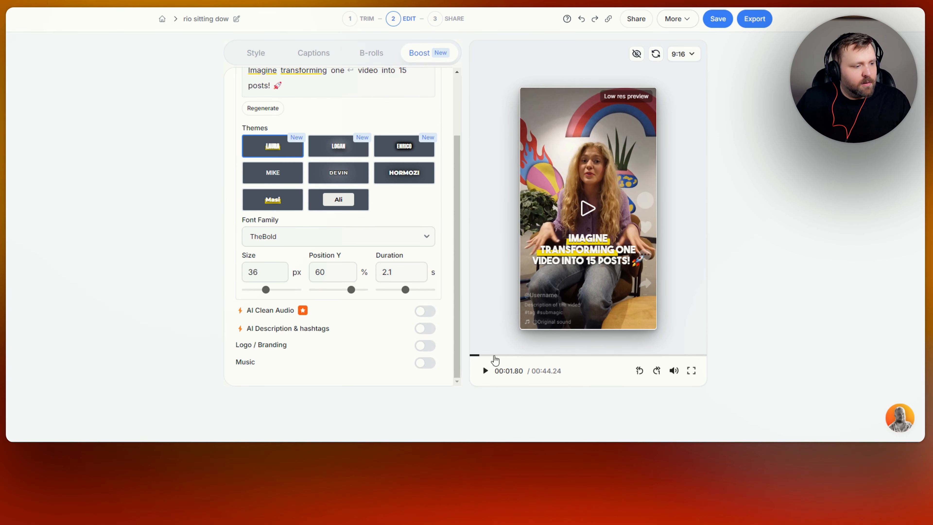
pyautogui.click(472, 355)
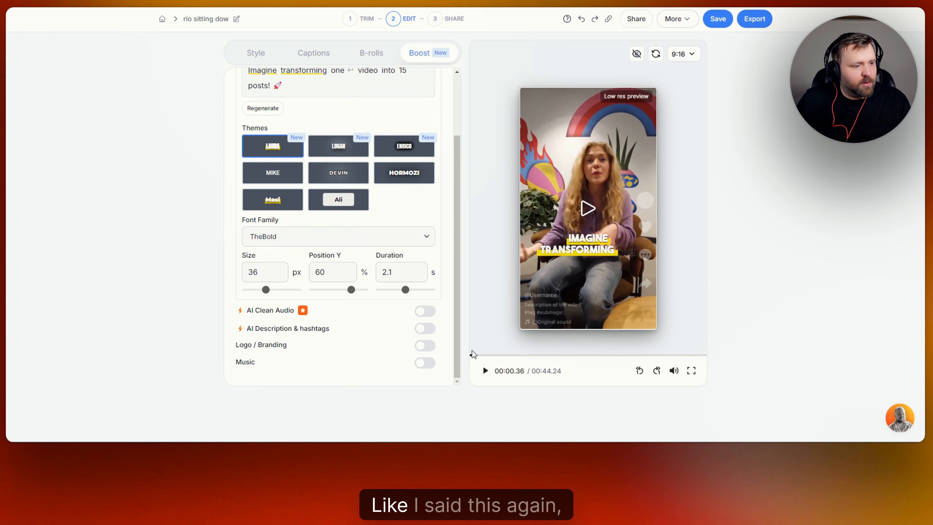
pyautogui.scroll(3, 397, 193)
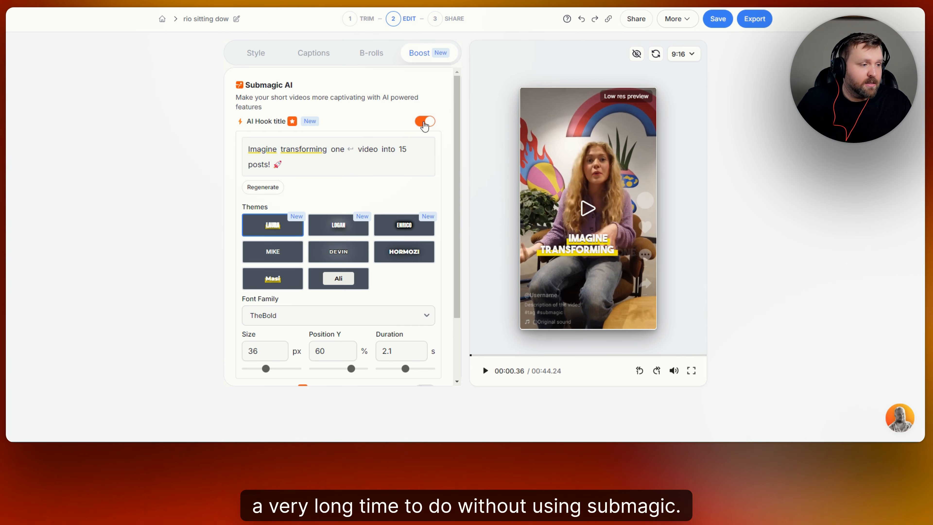
pyautogui.scroll(-3, 427, 121)
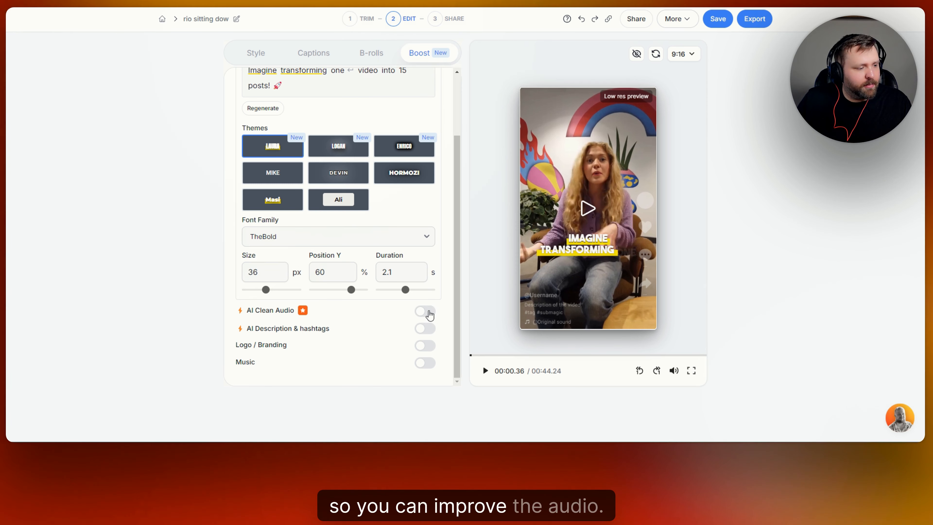
# - Enable AI Description & hashtags to generate a caption with hashtags
pyautogui.click(425, 329)
pyautogui.scroll(-3, 362, 326)
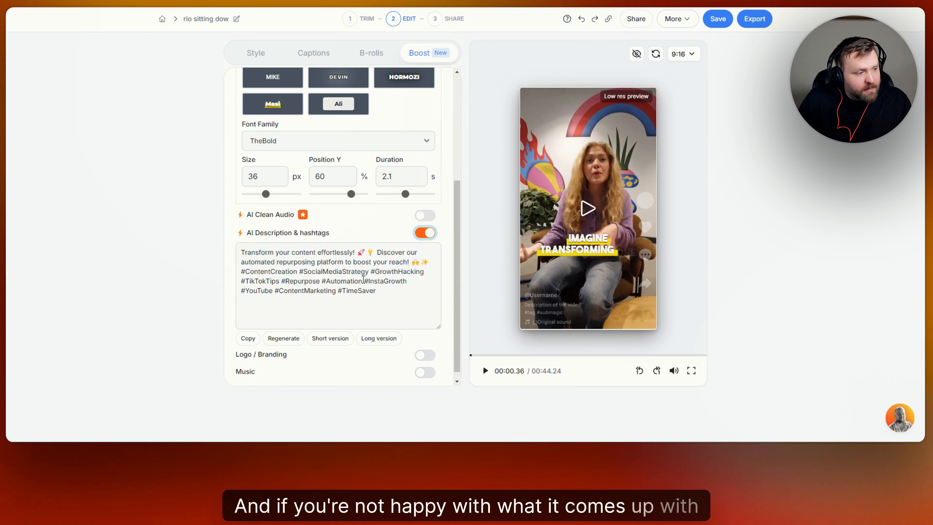
pyautogui.scroll(-1, 305, 323)
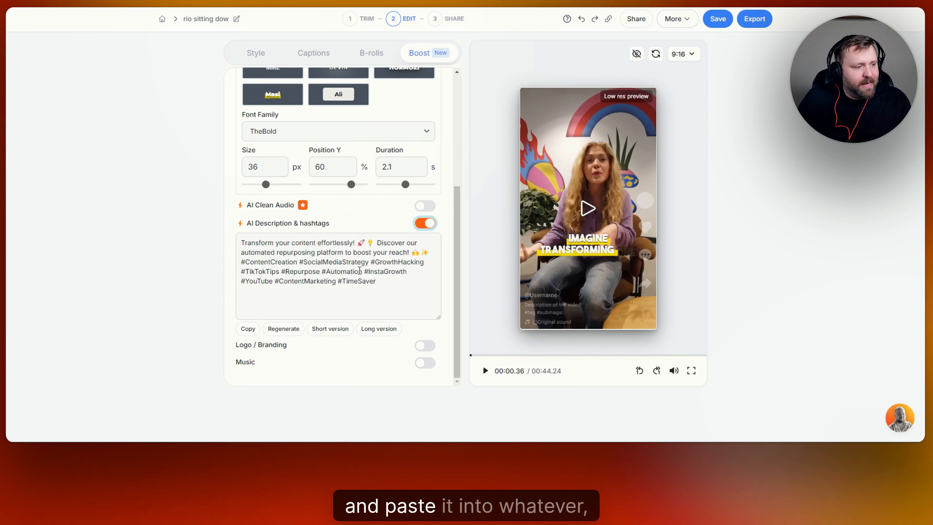
# - Copy the generated description and switch it to the long version
pyautogui.click(249, 329)
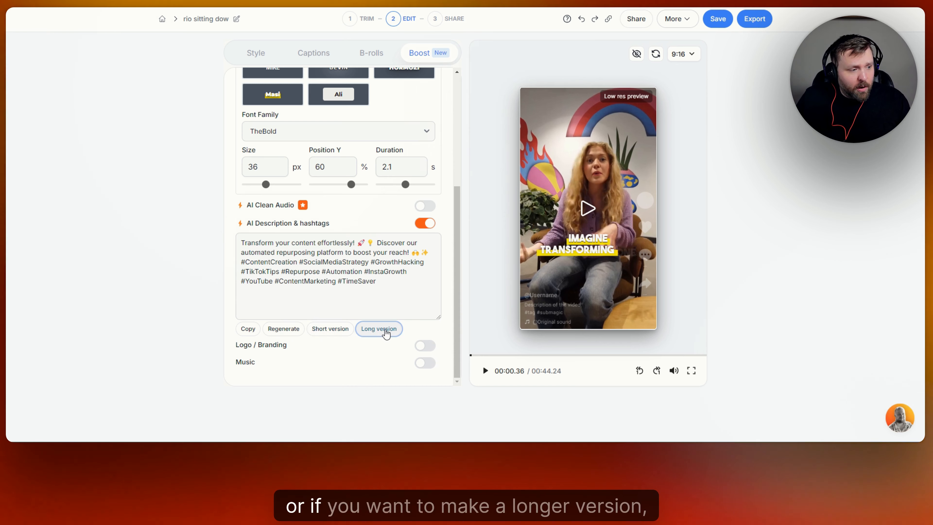
pyautogui.click(378, 328)
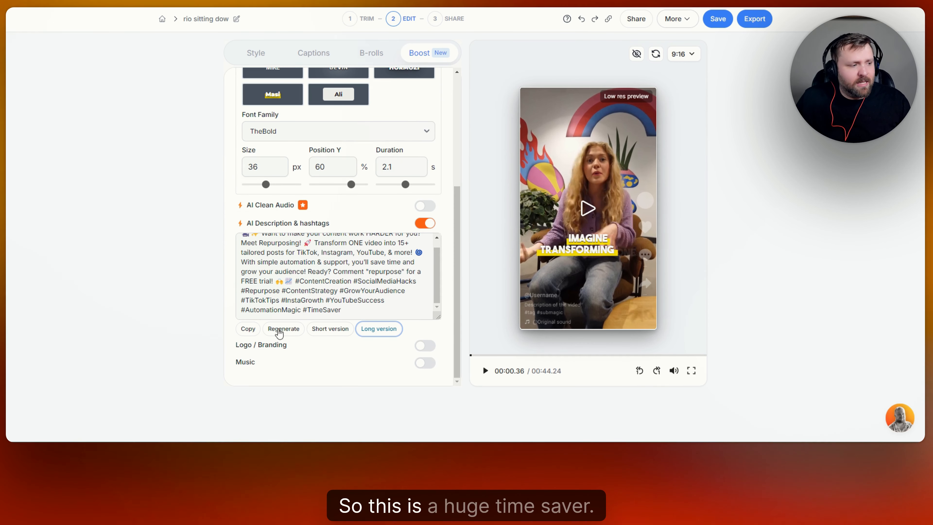
# - Enable Logo / Branding with the Text type and enter the creator's social handle as the watermark text
pyautogui.click(425, 345)
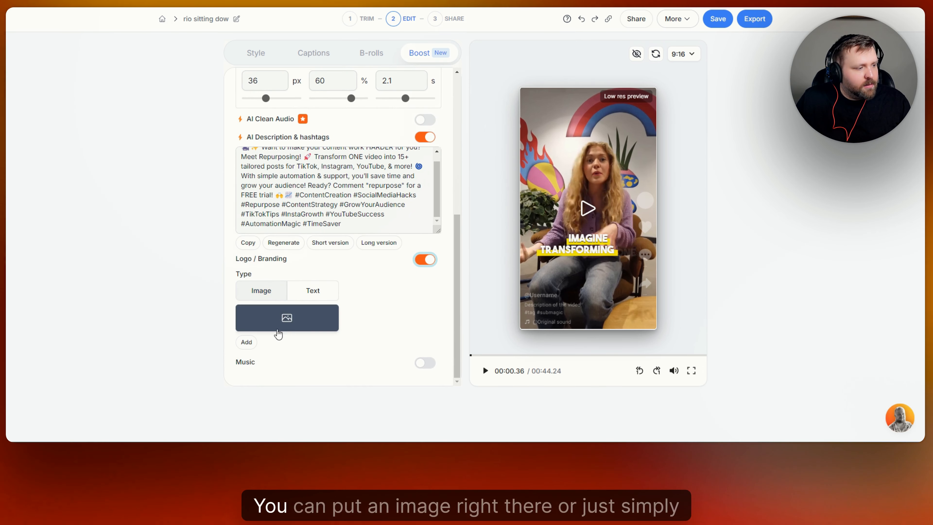
pyautogui.click(313, 292)
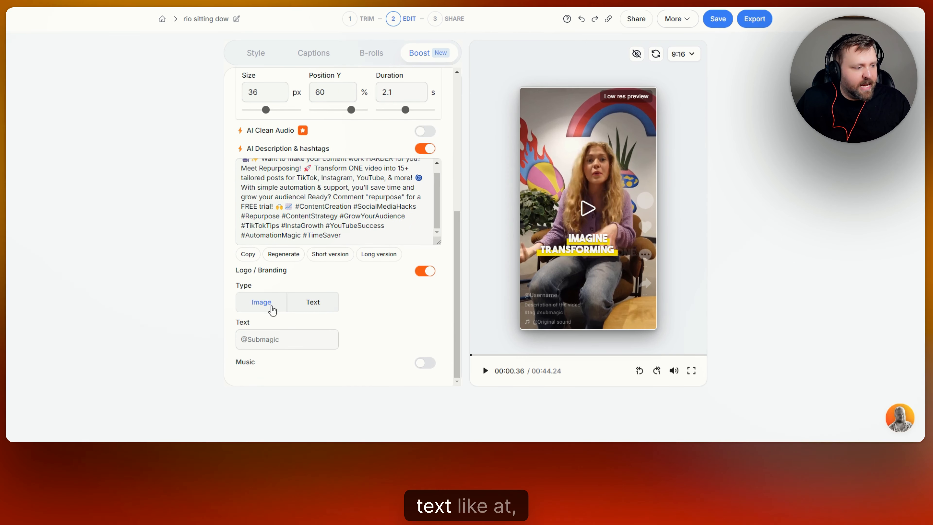
pyautogui.click(269, 340)
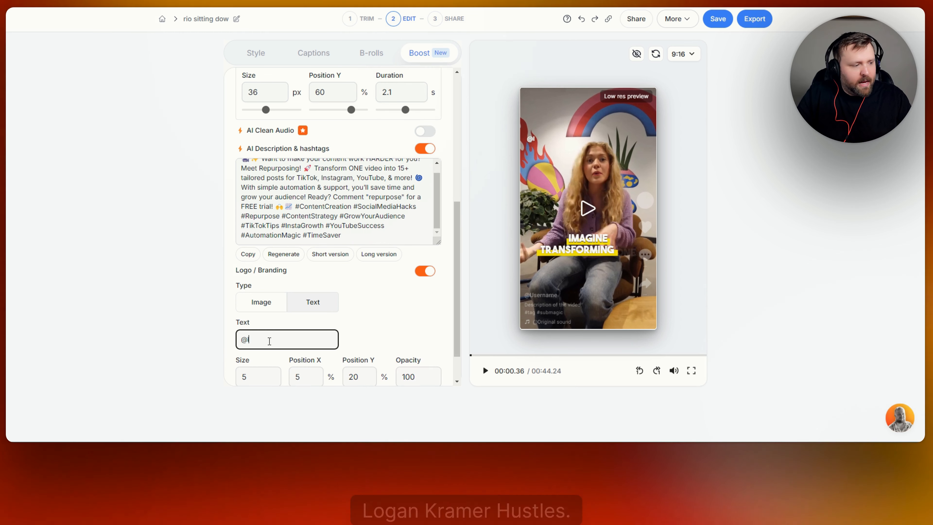
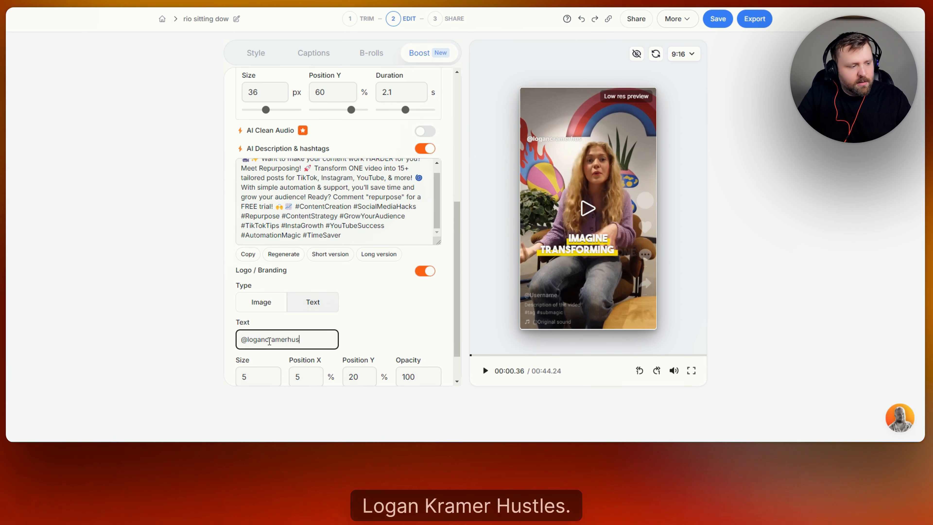
pyautogui.click(400, 329)
pyautogui.scroll(-2, 400, 328)
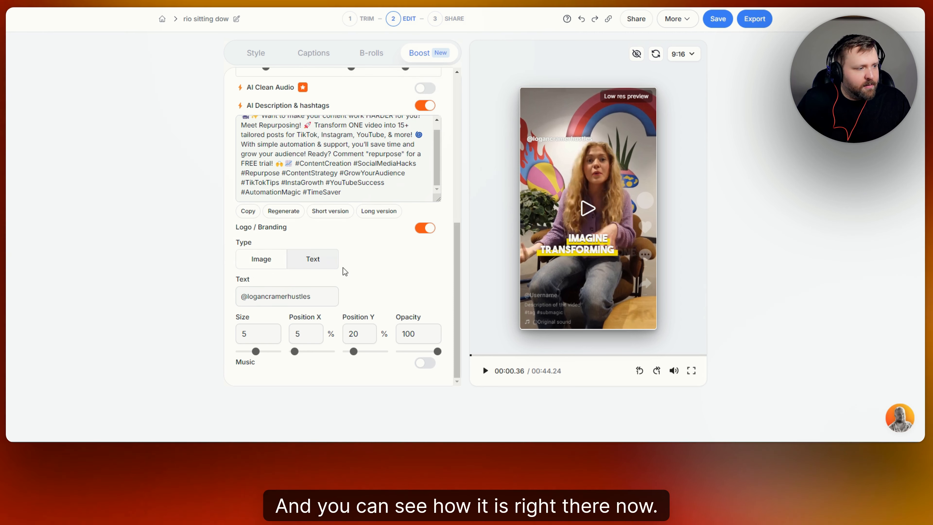
# - Switch the branding type to Image, then turn Logo / Branding off
pyautogui.click(259, 259)
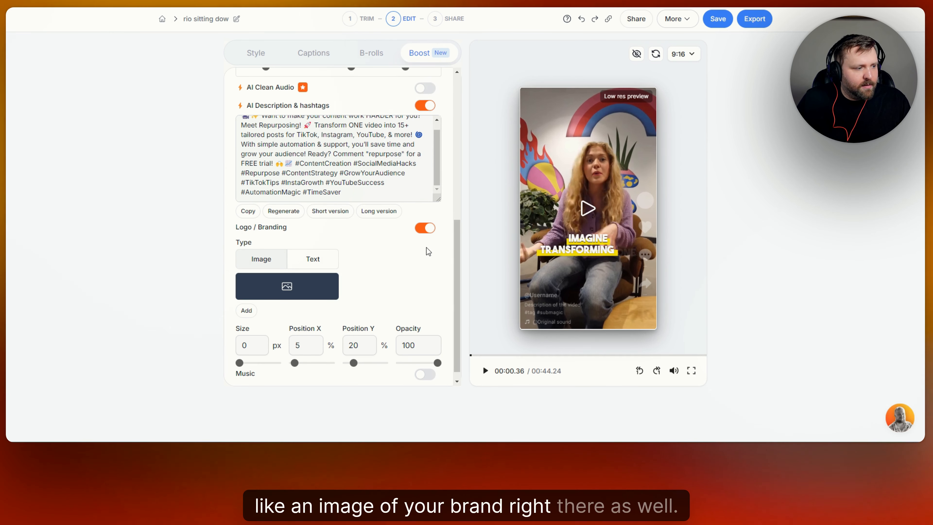
pyautogui.click(425, 228)
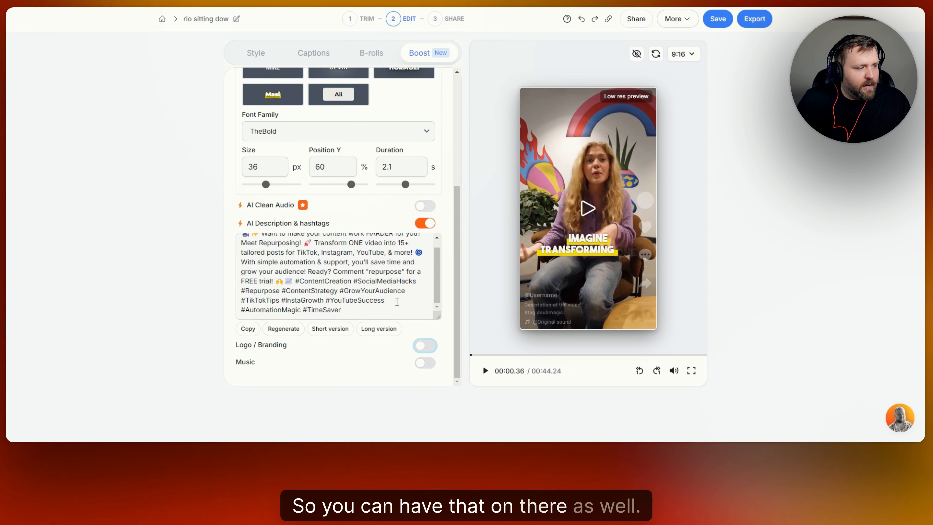
# - Enable background Music and lower its volume to 5%
pyautogui.click(425, 363)
pyautogui.scroll(-2, 388, 317)
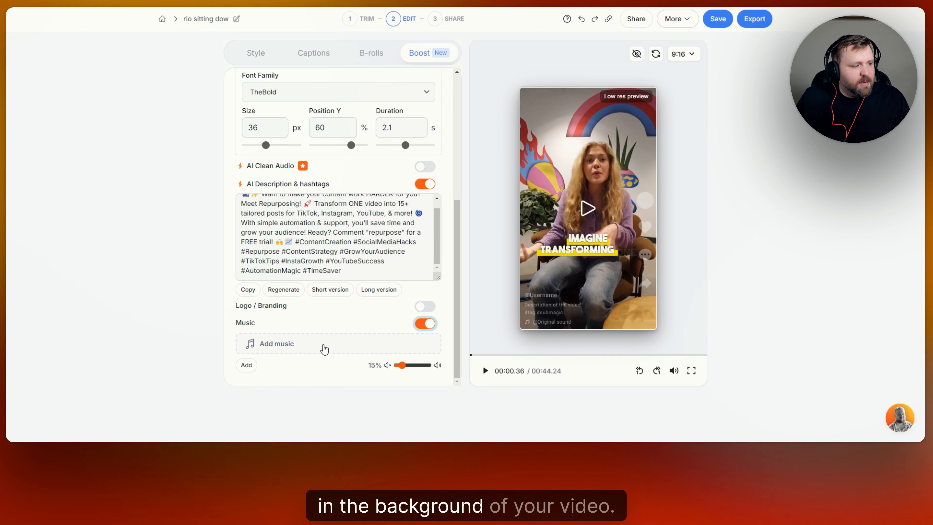
pyautogui.moveTo(402, 366); pyautogui.dragTo(399, 366)
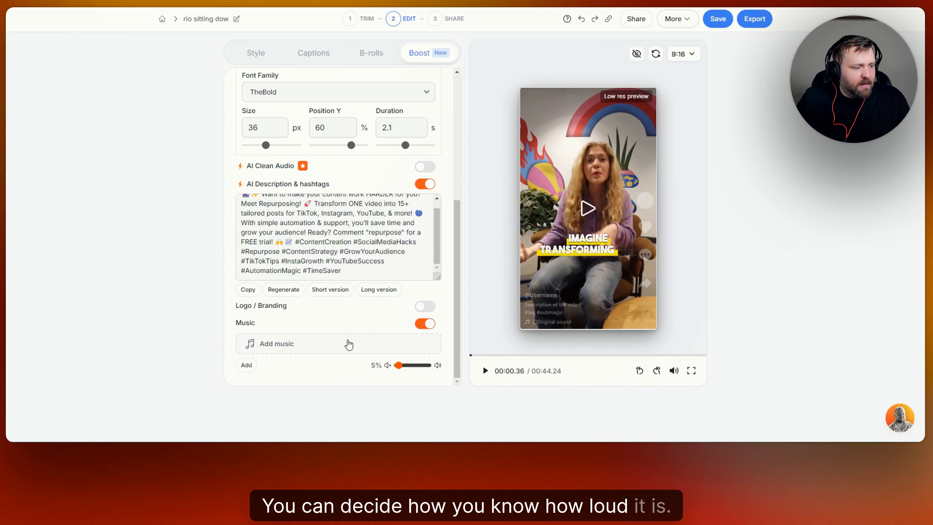
# - Browse the own and premium music libraries in the music picker, then cancel without applying a track
pyautogui.click(346, 343)
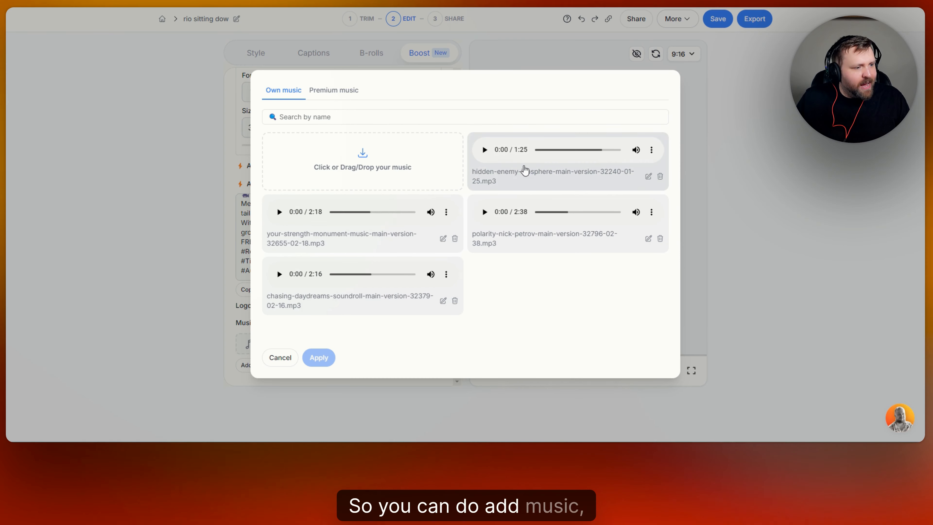
pyautogui.click(334, 90)
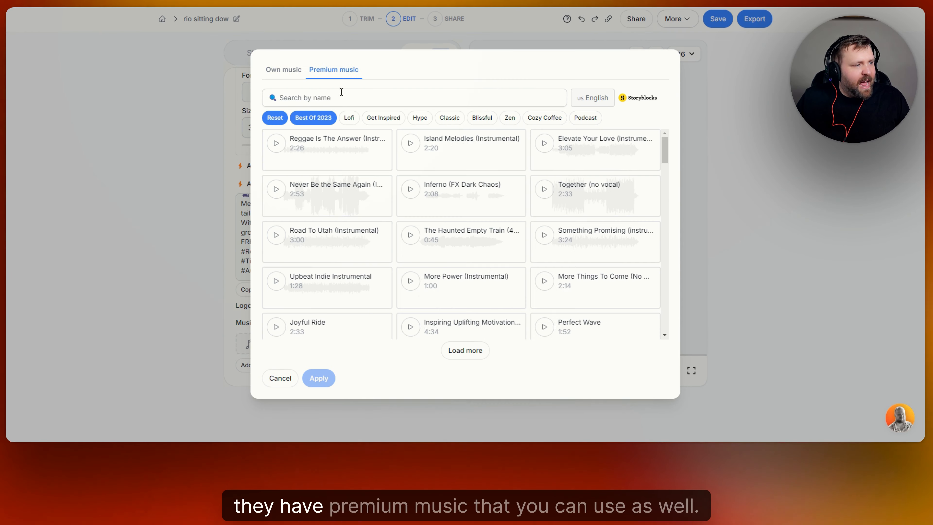
pyautogui.click(295, 73)
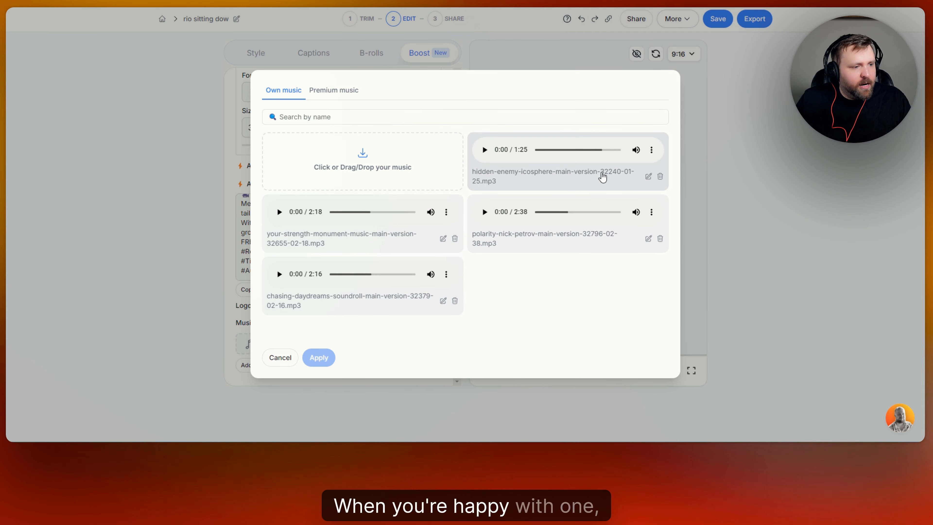
pyautogui.click(601, 179)
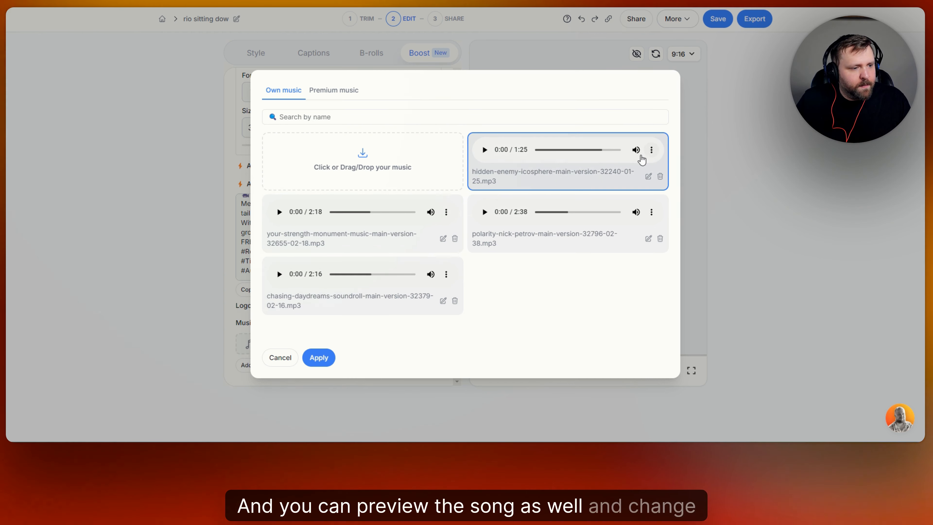
pyautogui.click(280, 357)
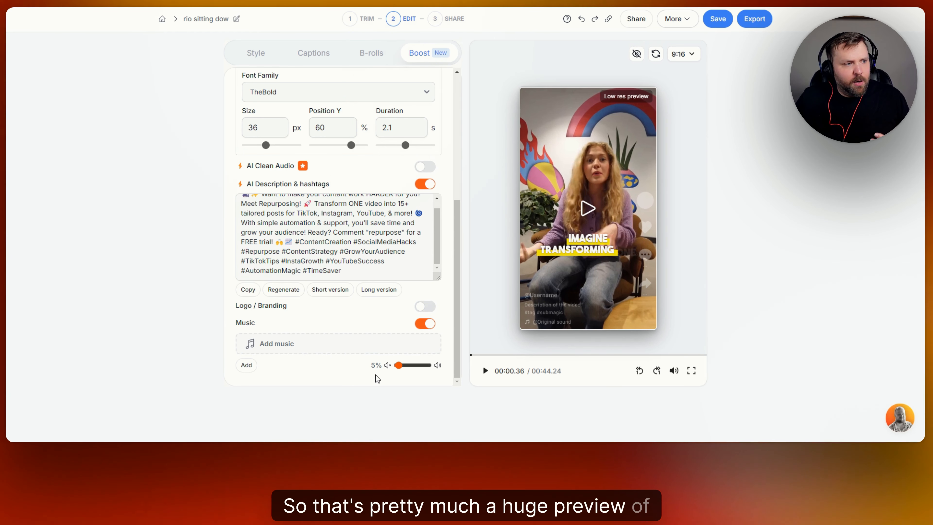
# - Review the Style, Captions, B-rolls and Boost panels of the editor
pyautogui.scroll(6, 347, 294)
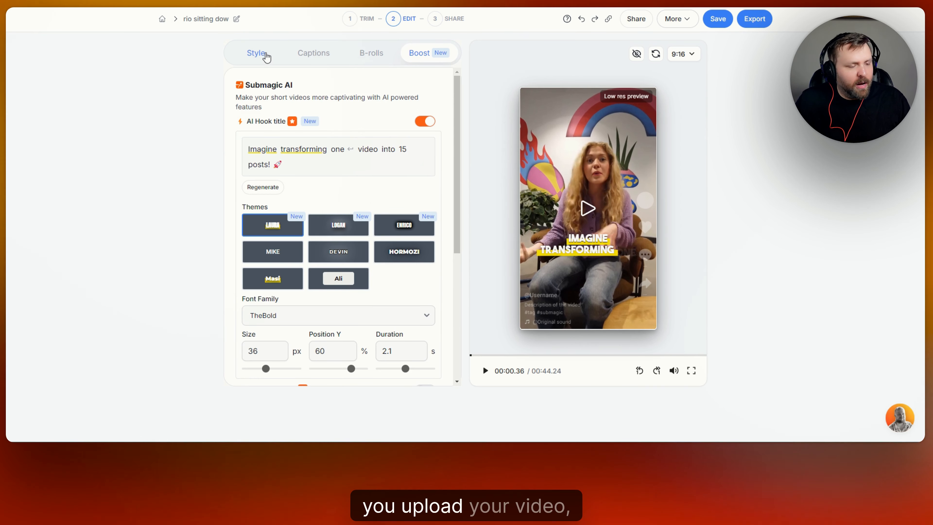
pyautogui.click(266, 55)
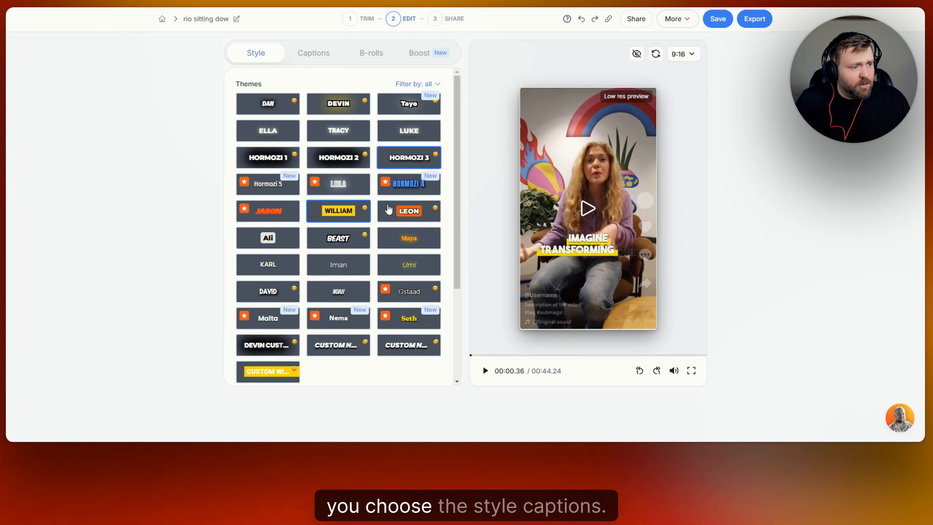
pyautogui.scroll(-4, 353, 258)
pyautogui.scroll(4, 349, 184)
pyautogui.click(340, 55)
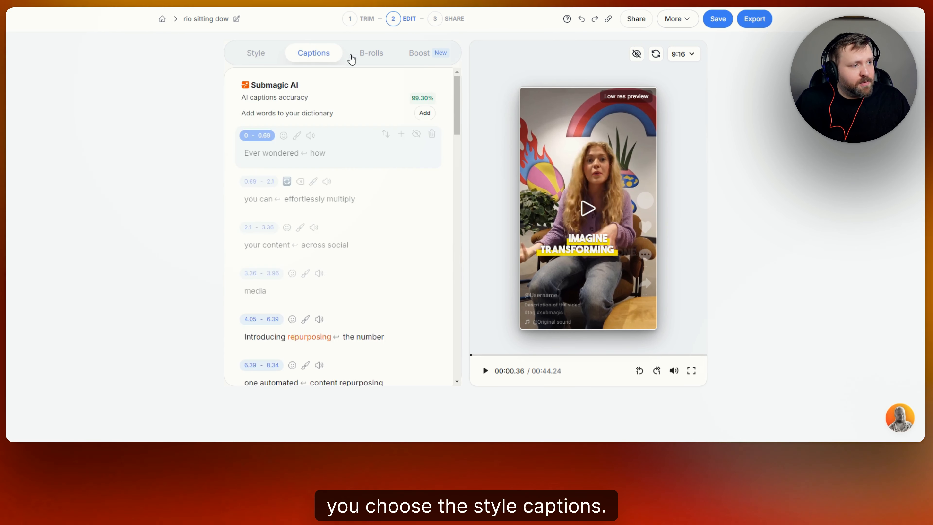
pyautogui.click(374, 55)
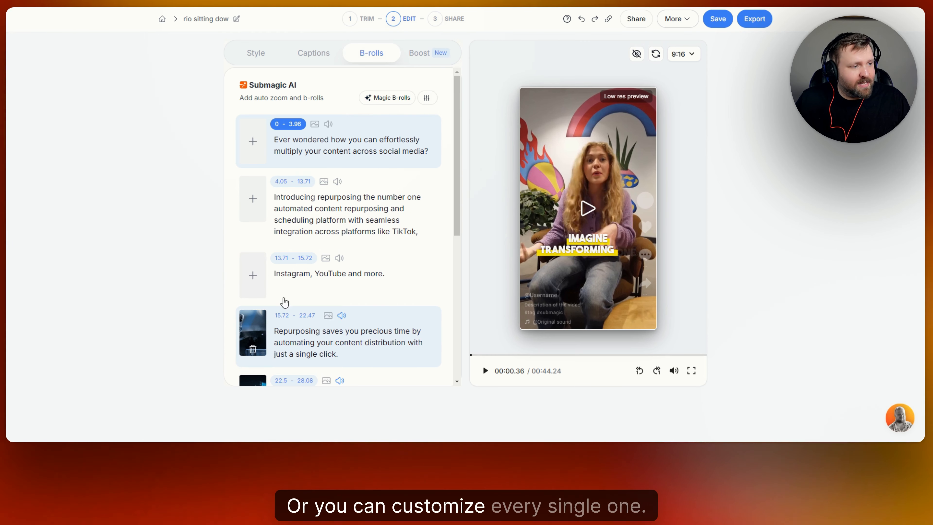
pyautogui.click(420, 53)
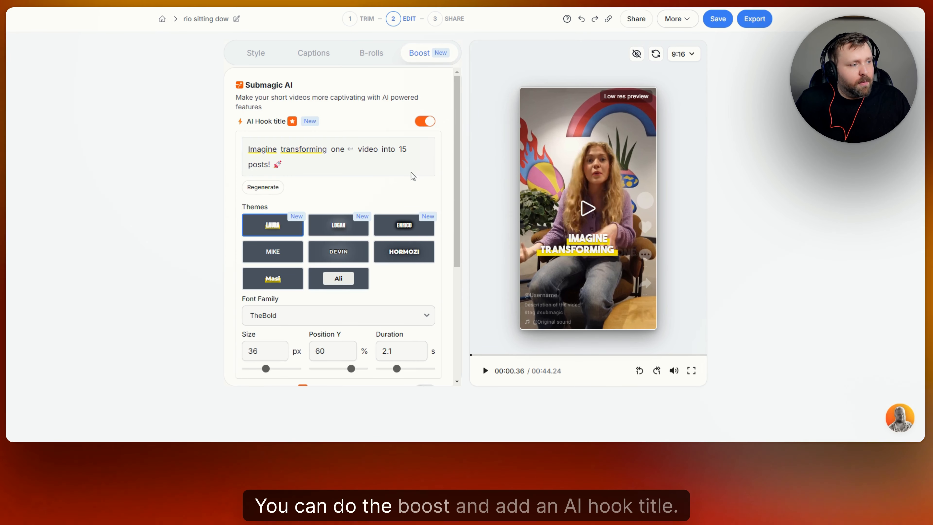
pyautogui.scroll(-5, 308, 271)
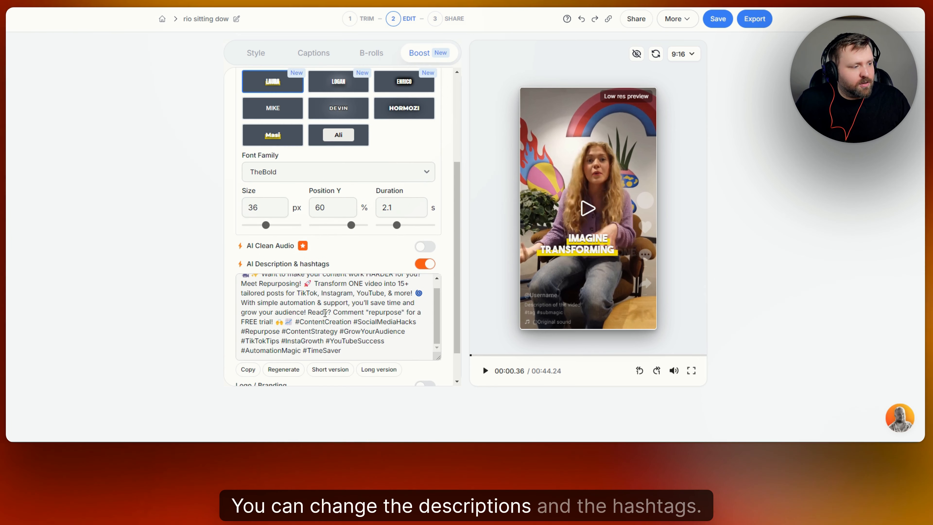
pyautogui.scroll(2, 266, 278)
pyautogui.scroll(-2, 410, 211)
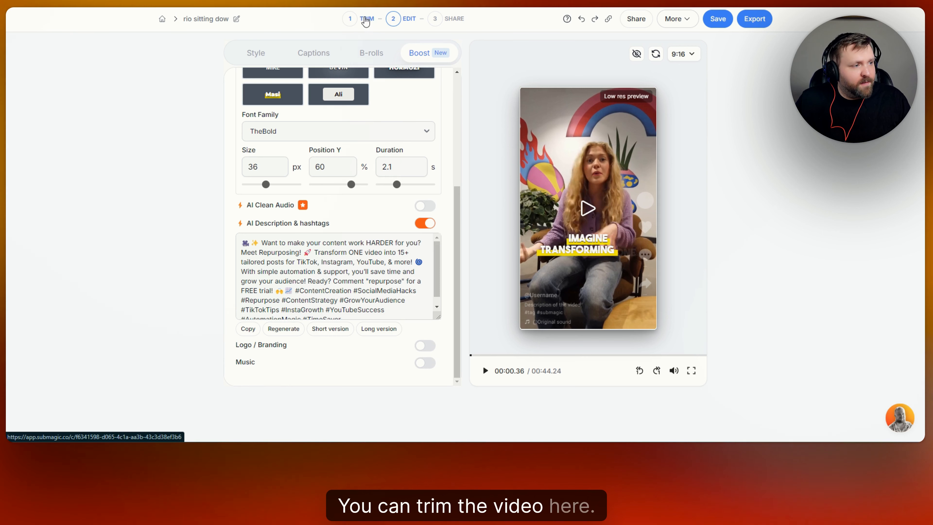
# - Save the project
pyautogui.click(718, 20)
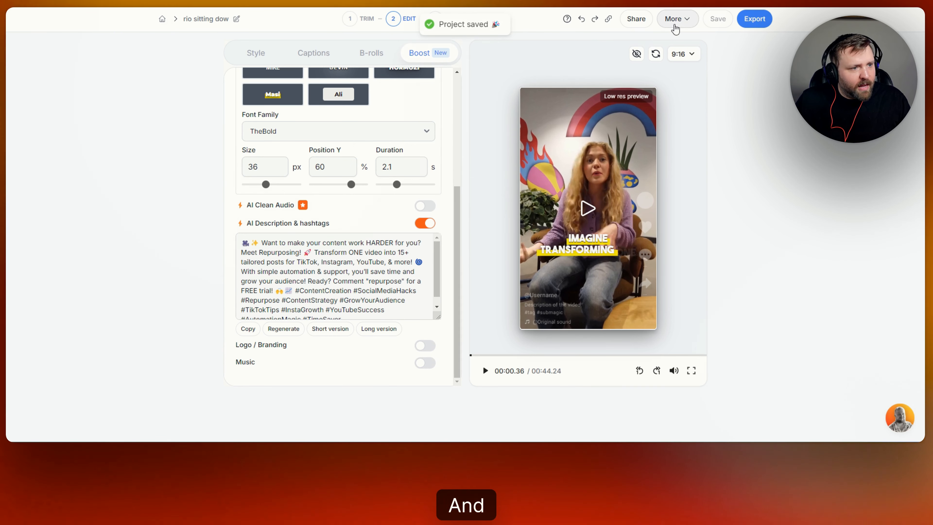
pyautogui.click(677, 19)
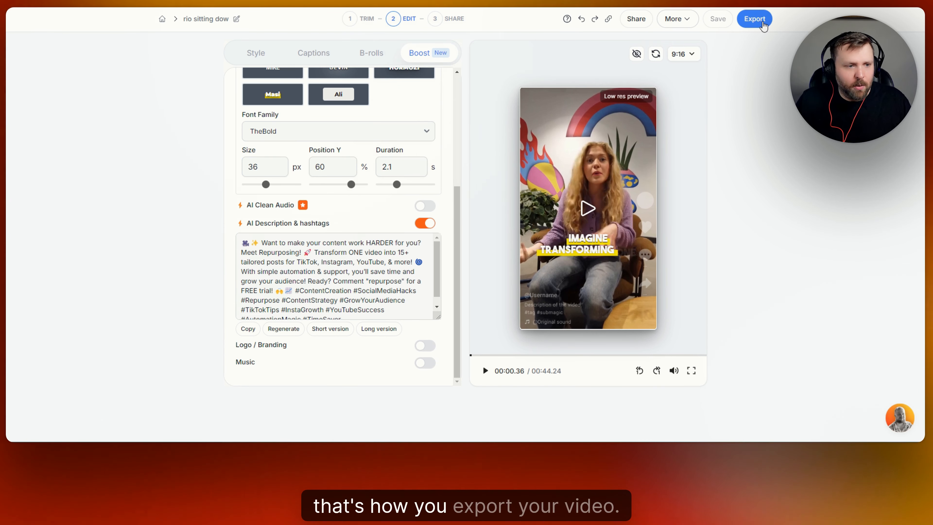
# - Export the video in Ultra HD 4K quality at 30 FPS
pyautogui.click(764, 23)
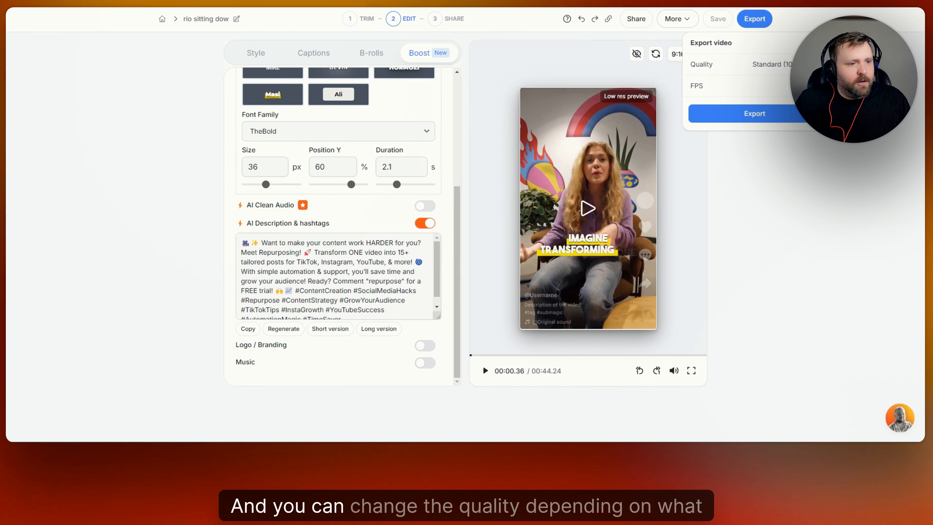
pyautogui.click(774, 64)
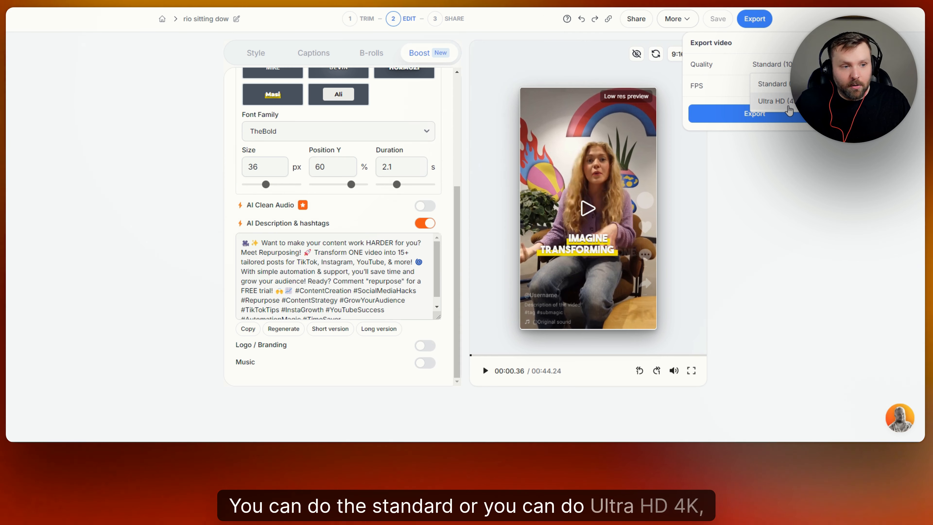
pyautogui.click(775, 101)
pyautogui.click(801, 86)
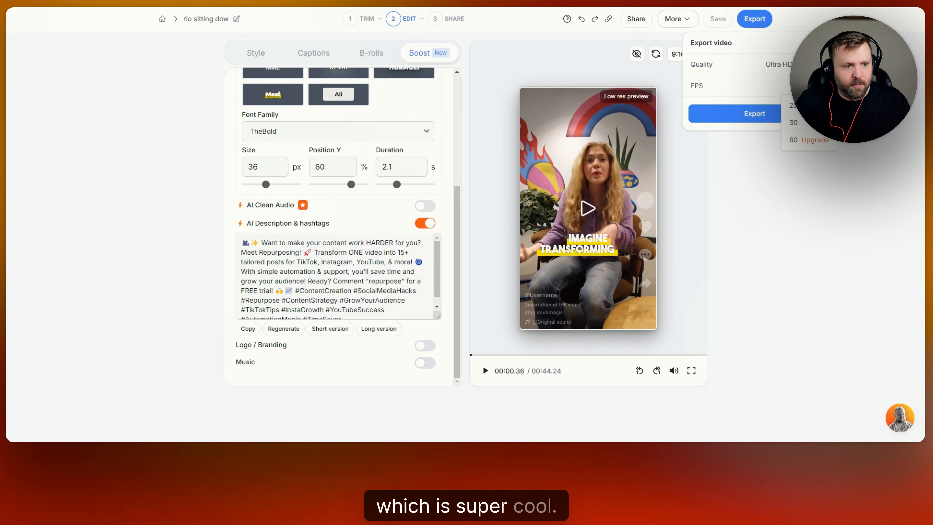
pyautogui.click(803, 125)
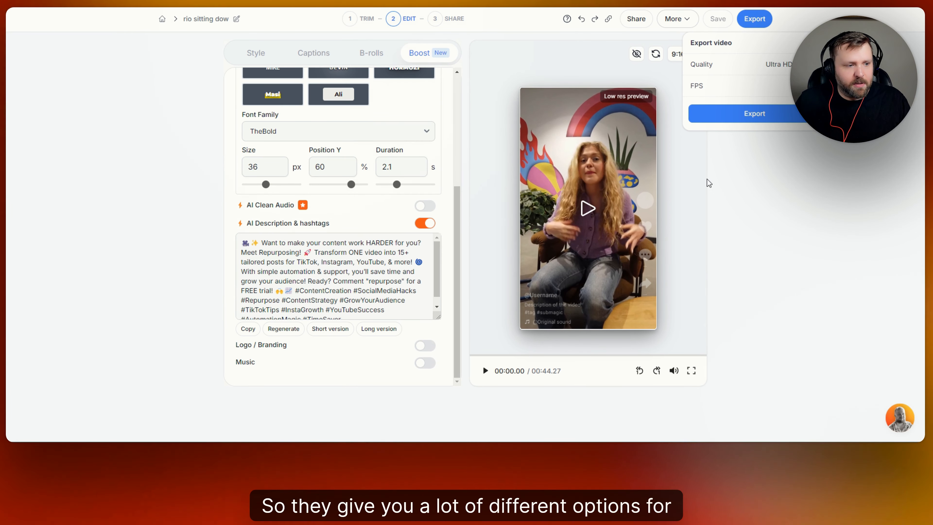
pyautogui.click(707, 117)
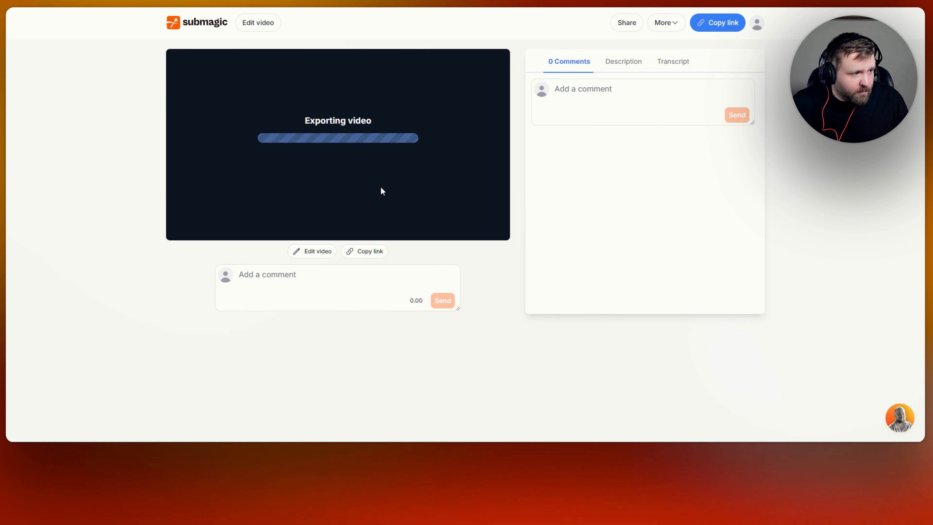
# - Check the Comments, Description and Transcript sections of the export page
pyautogui.click(613, 95)
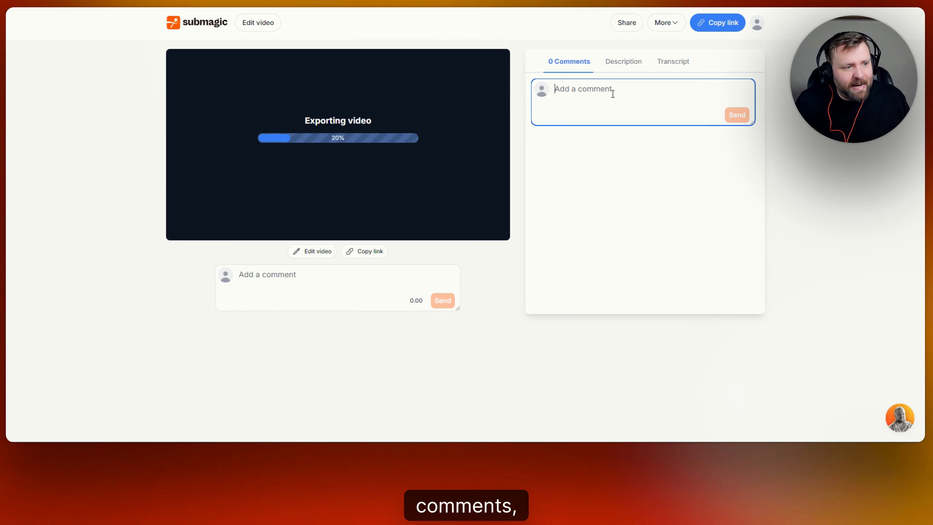
pyautogui.click(626, 62)
pyautogui.click(672, 61)
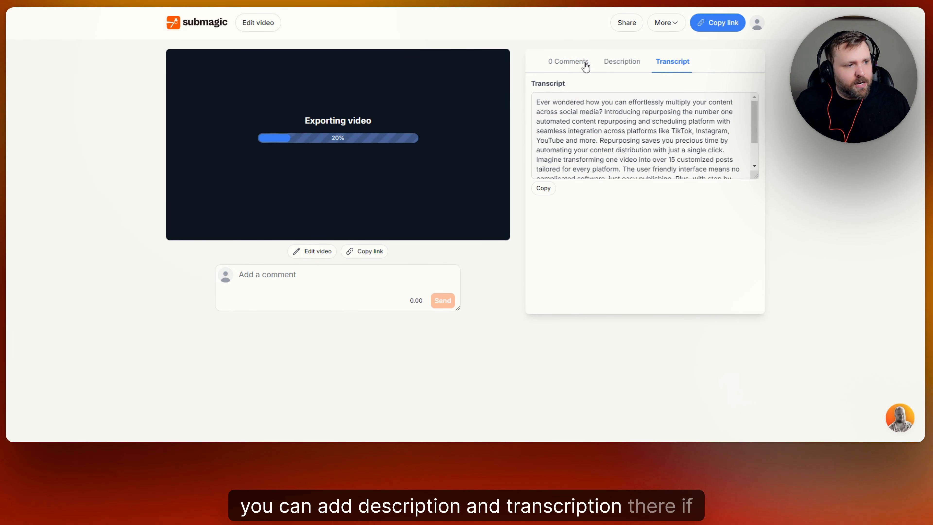
pyautogui.click(575, 62)
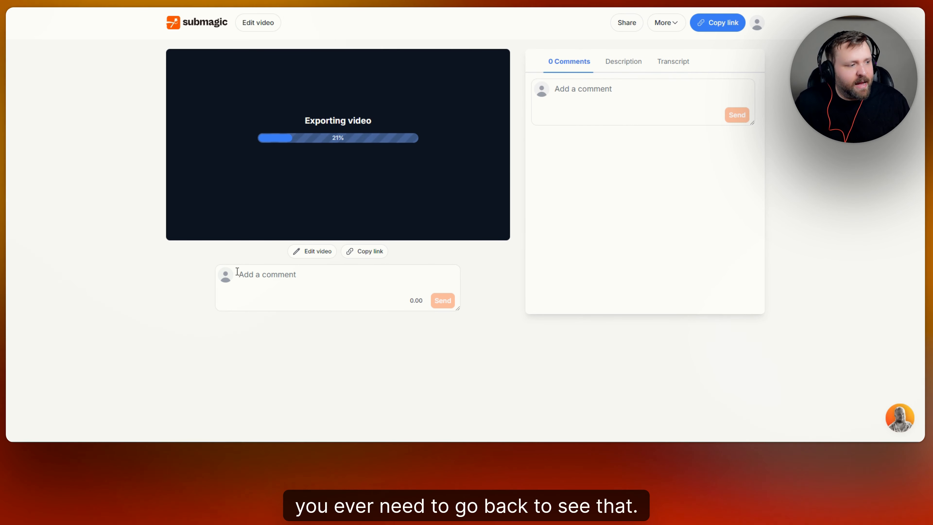
# - Open the Share dialog to view the team collaboration options, then close it
pyautogui.click(626, 23)
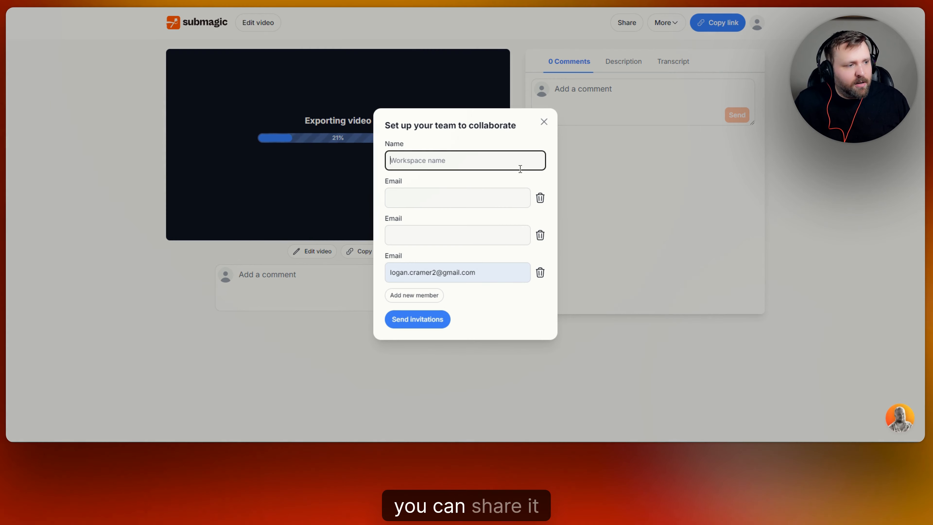
pyautogui.click(463, 203)
pyautogui.click(441, 239)
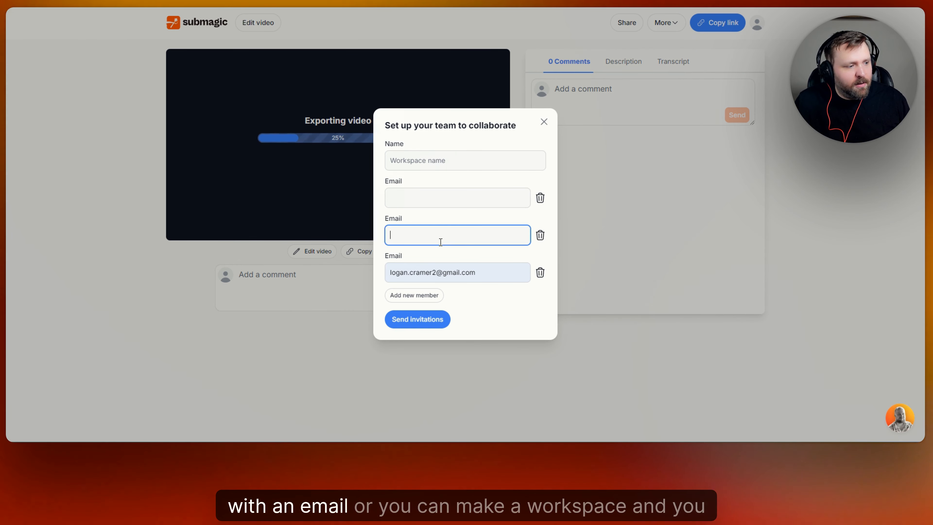
pyautogui.click(477, 153)
pyautogui.click(544, 122)
# - Play the exported video and pause it
pyautogui.click(355, 278)
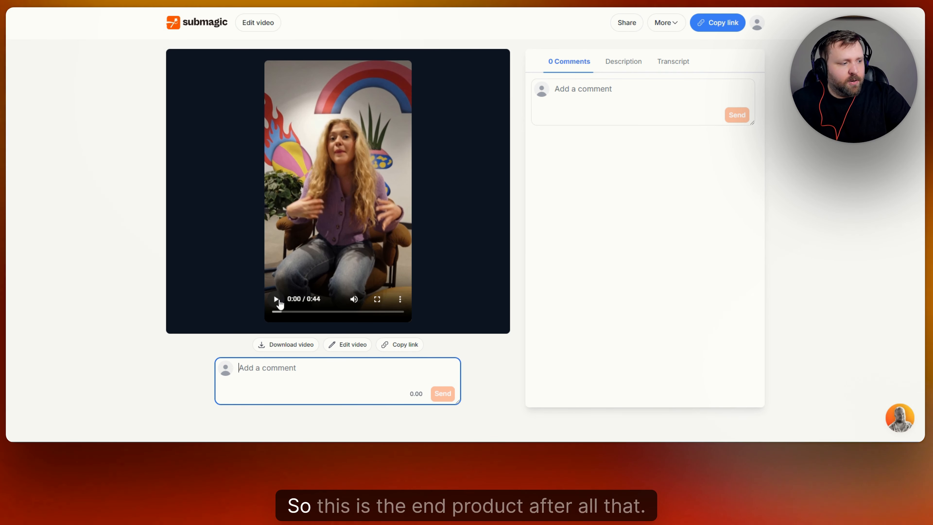
pyautogui.click(276, 300)
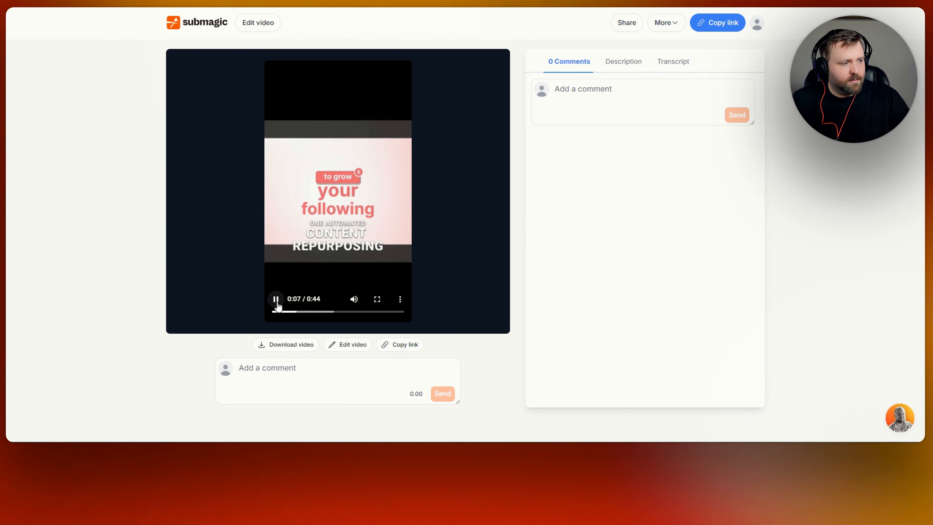
pyautogui.click(276, 303)
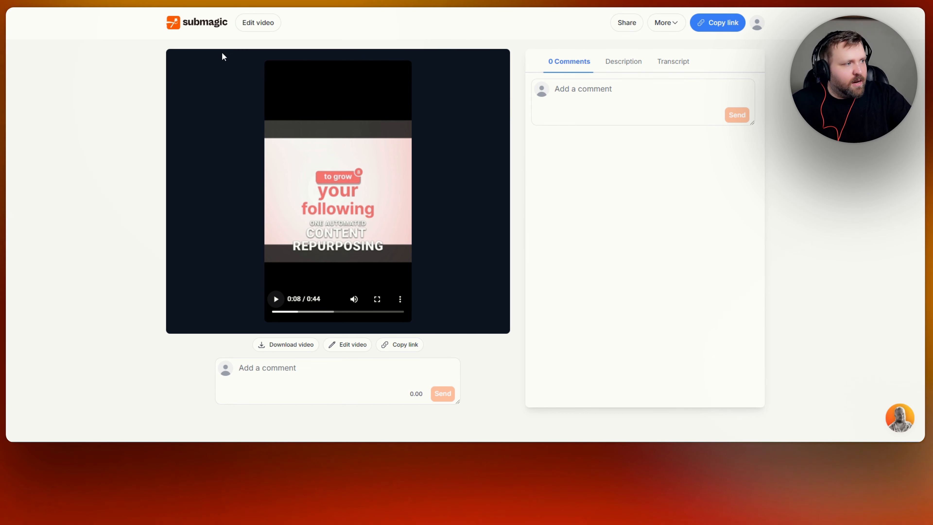
# - Return to the All Projects dashboard and scroll through the project list
pyautogui.click(219, 25)
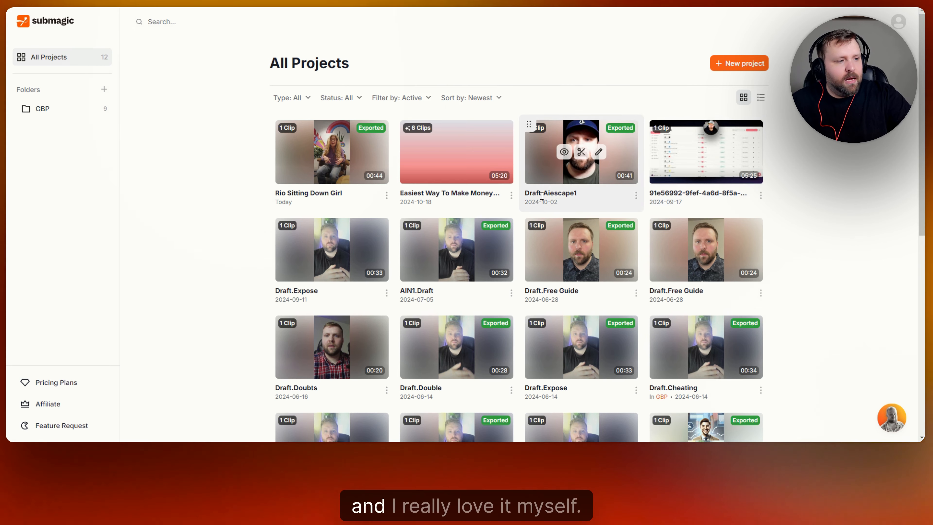
pyautogui.scroll(-5, 829, 197)
pyautogui.scroll(7, 828, 195)
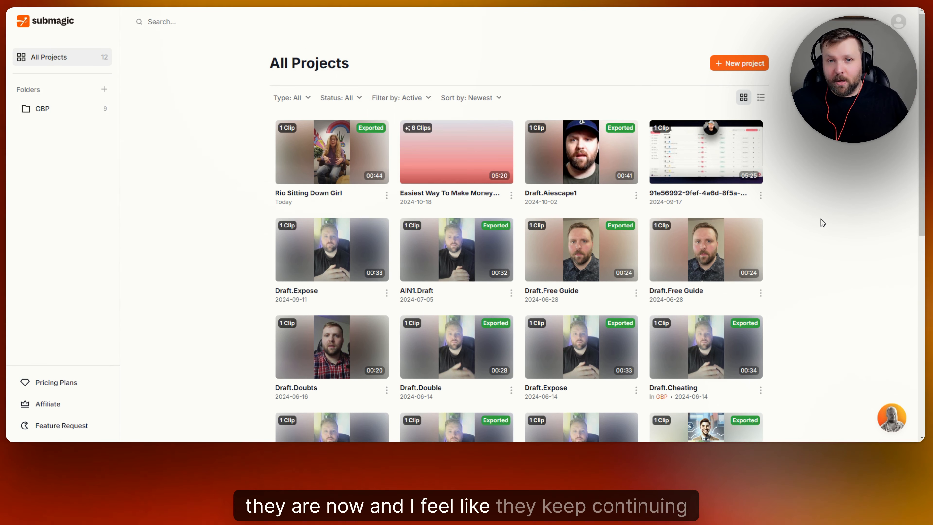
pyautogui.moveTo(717, 177)
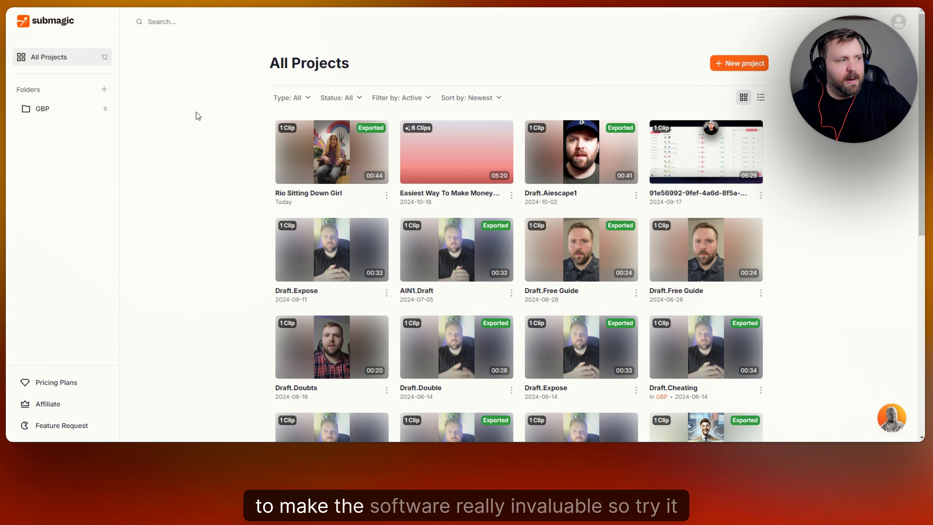
pyautogui.moveTo(331, 135)
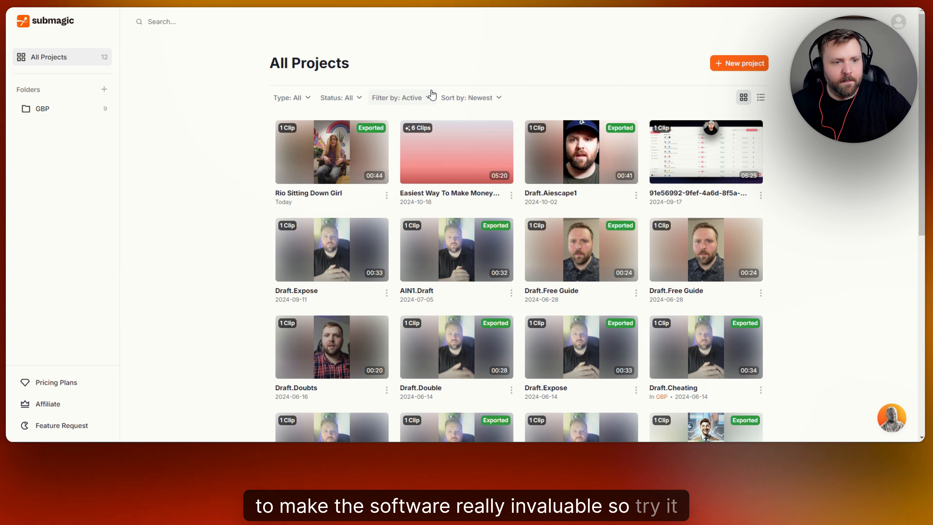